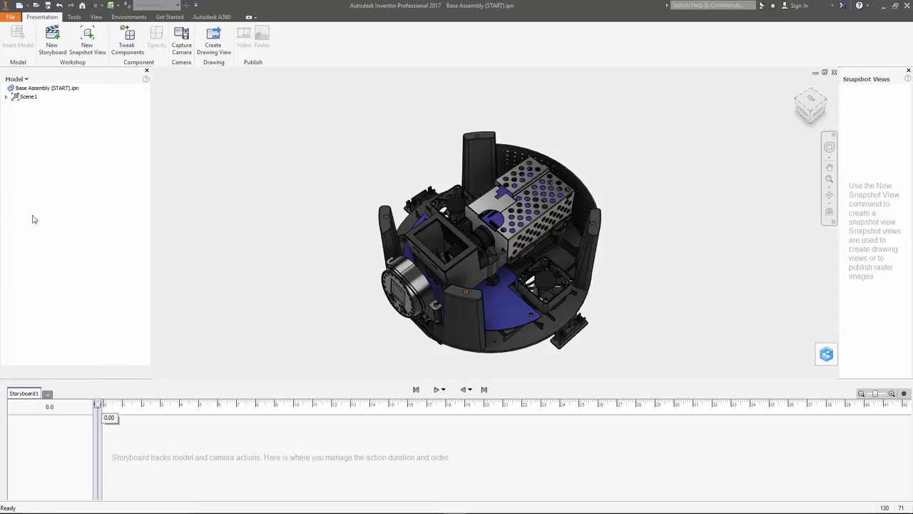
Hide the Main PCBA and its four Main PCB screws, overriding the change while keeping the scene's design view associativity.
click(6, 97)
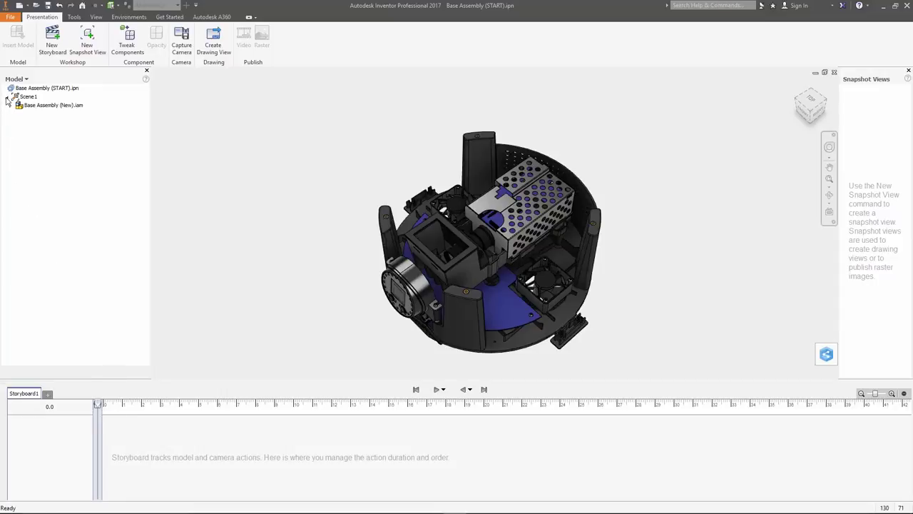
click(10, 105)
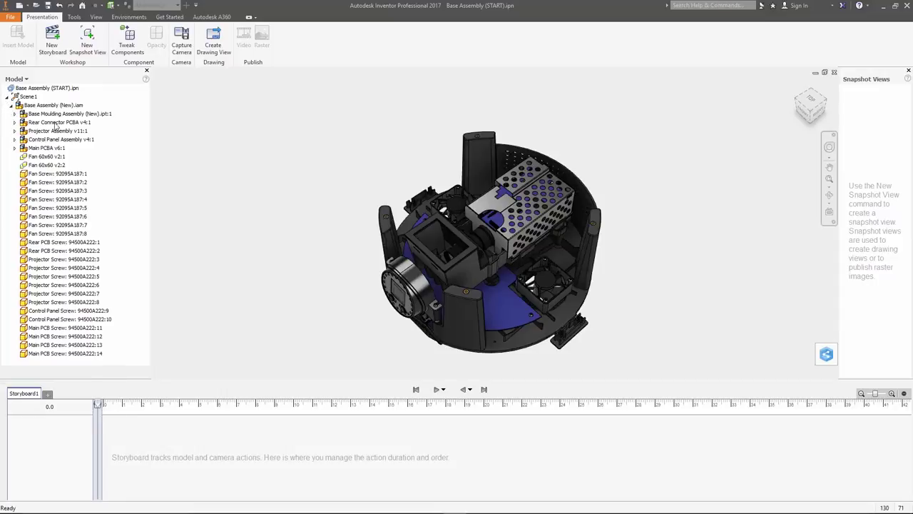
click(47, 147)
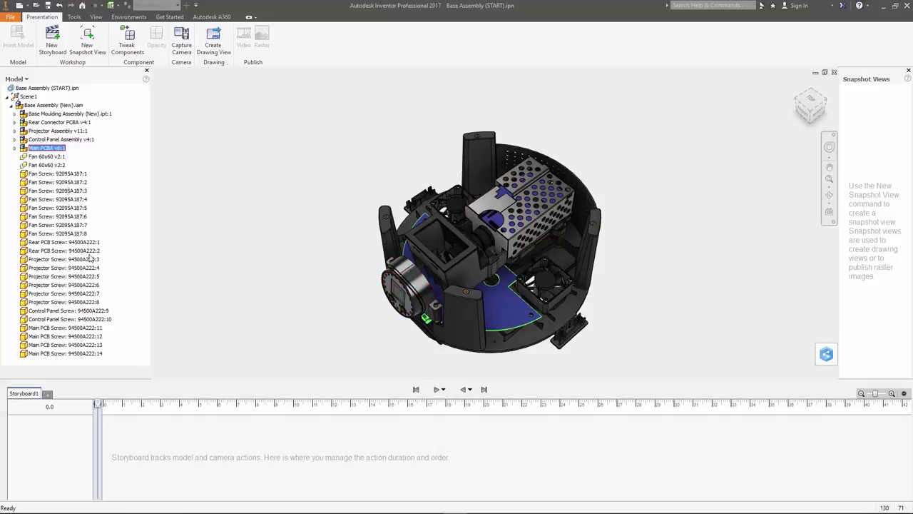
ctrl+click(72, 328)
ctrl+click(71, 336)
ctrl+click(74, 344)
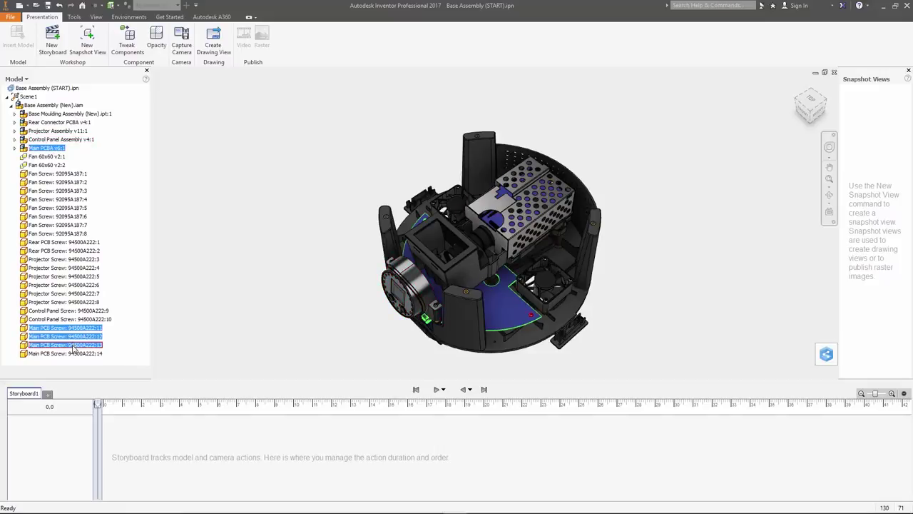
ctrl+click(73, 353)
right_click(221, 262)
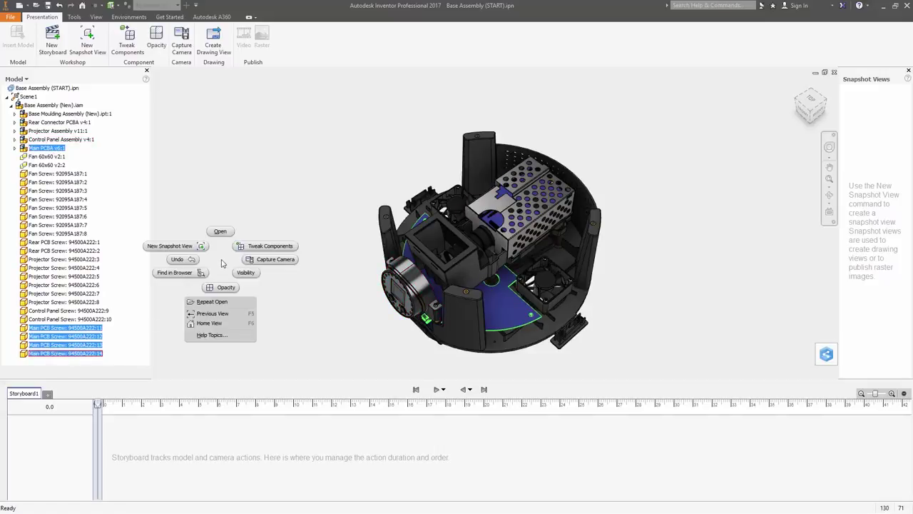
click(246, 272)
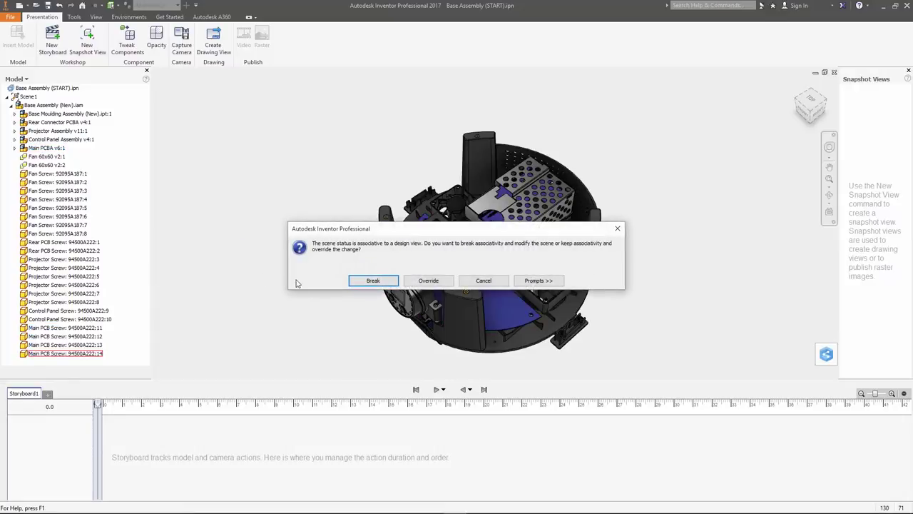
click(428, 282)
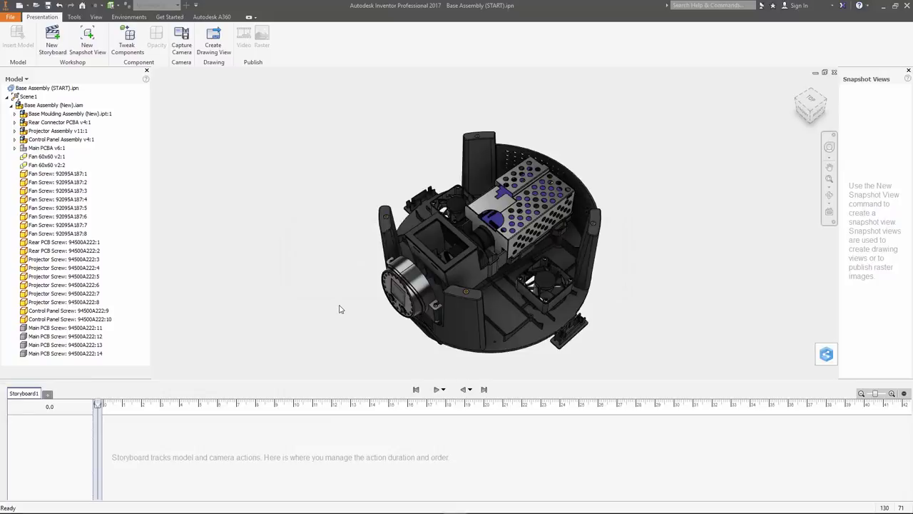
Orient the assembly to a lower isometric view and set the playhead to the beginning of Storyboard1.
click(798, 87)
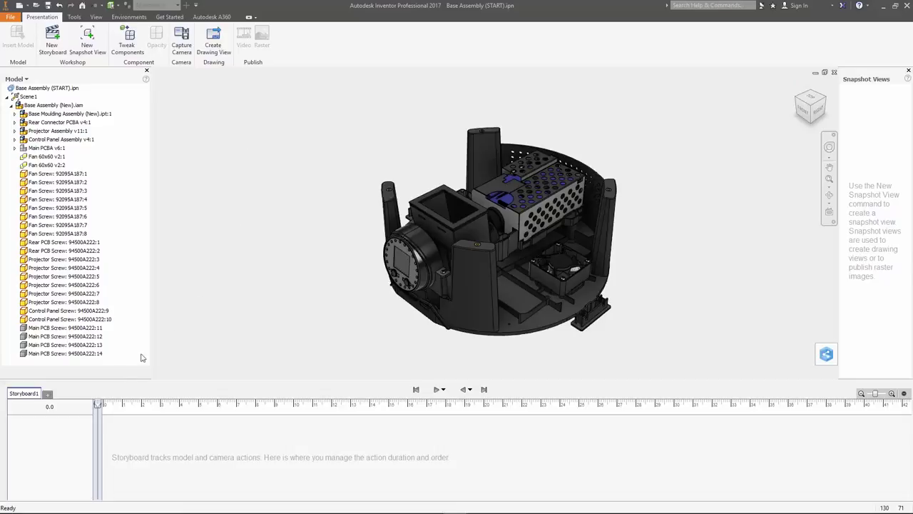
drag(100, 404, 328, 406)
click(415, 389)
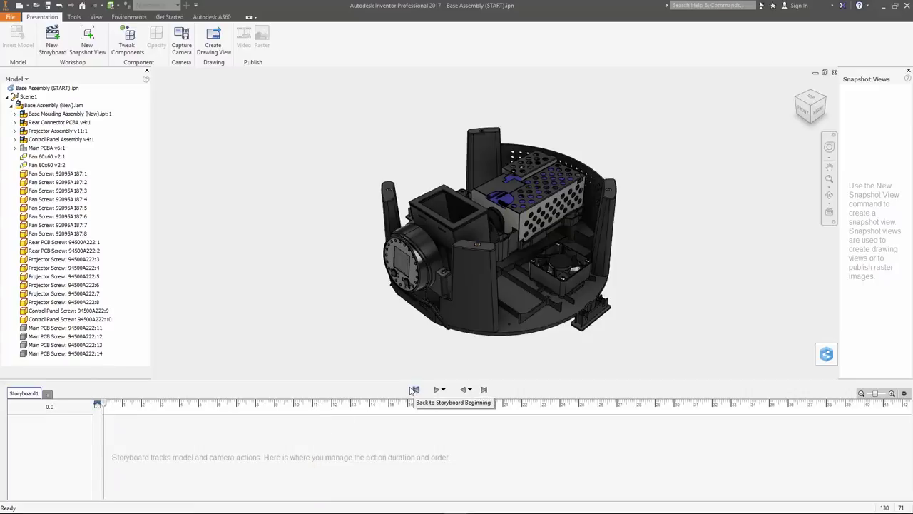
Start a component tweak on all six projector screws and move them straight up about 175.5 mm.
right_click(240, 237)
click(285, 224)
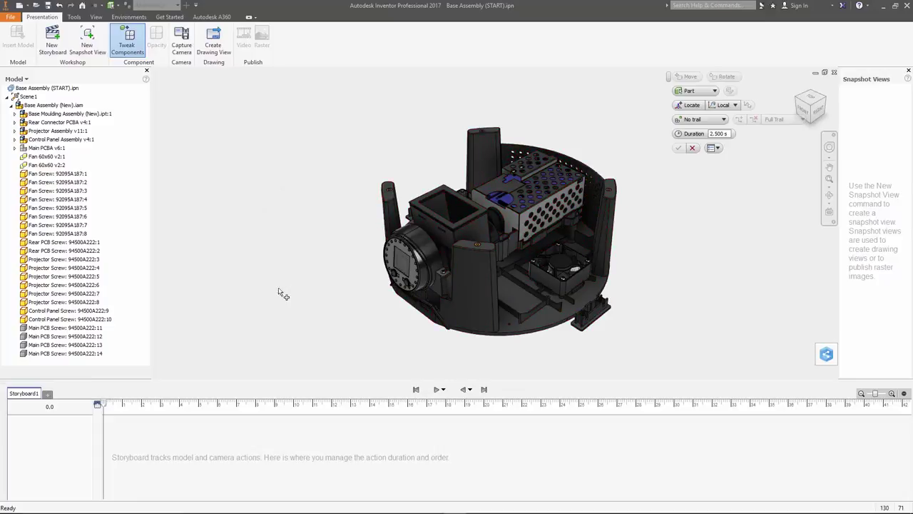
click(71, 259)
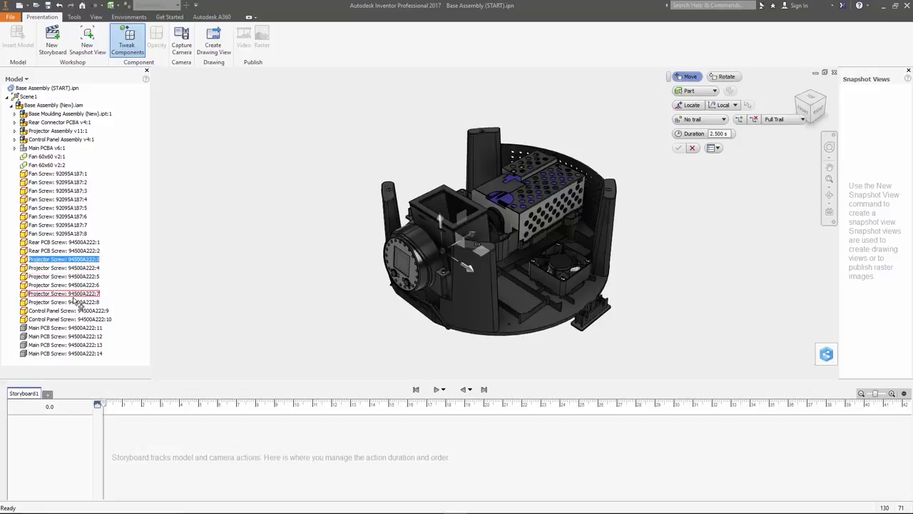
shift+click(74, 302)
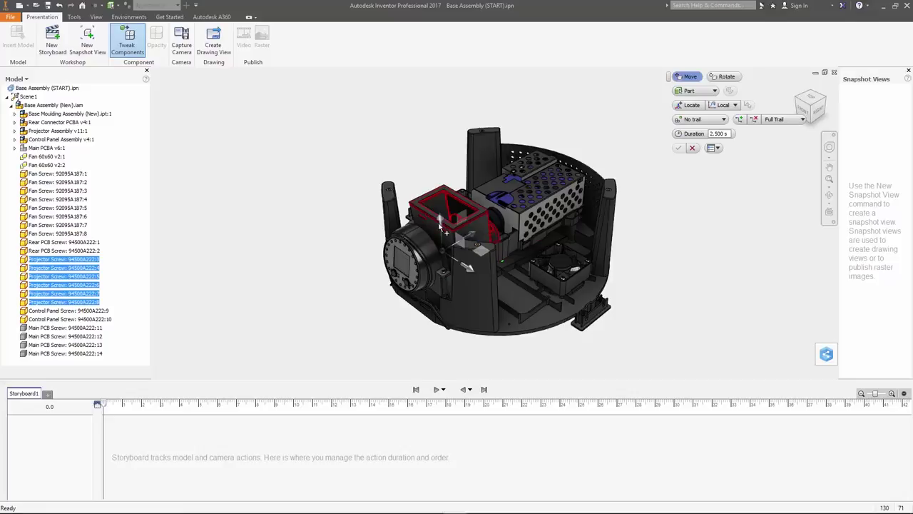
drag(441, 222, 428, 91)
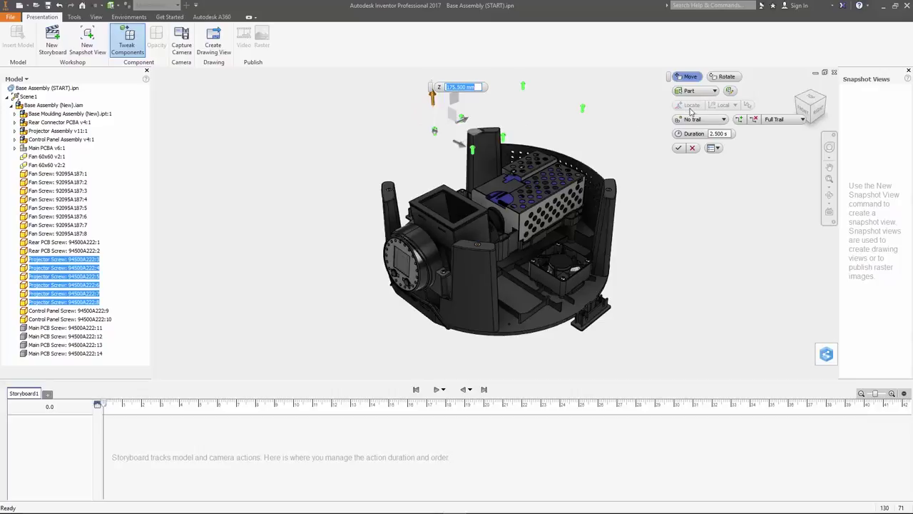
Try the All Components, All Parts and Single trail options on the screw tweak, then restore No trail.
click(710, 121)
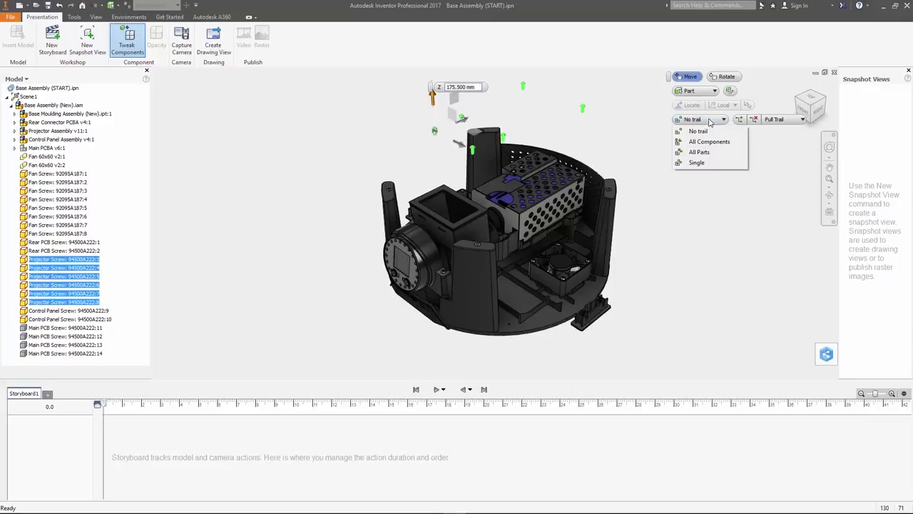
click(711, 141)
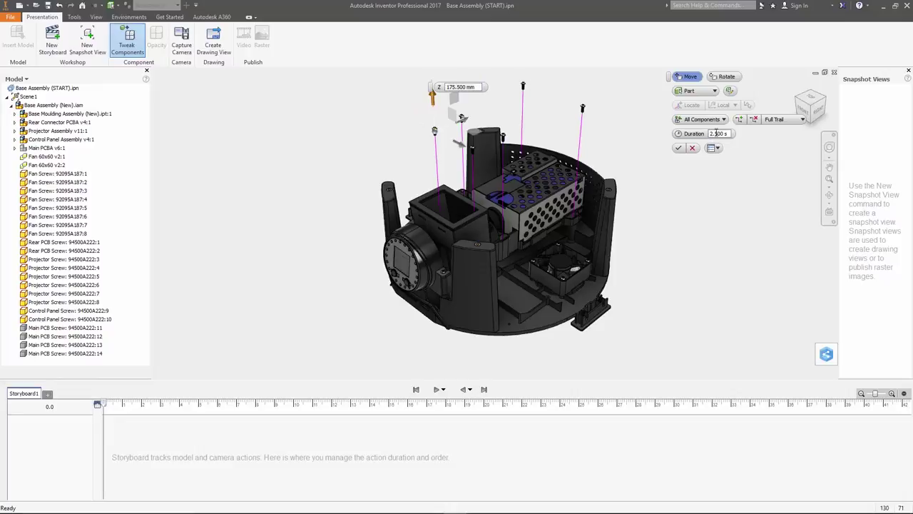
click(715, 121)
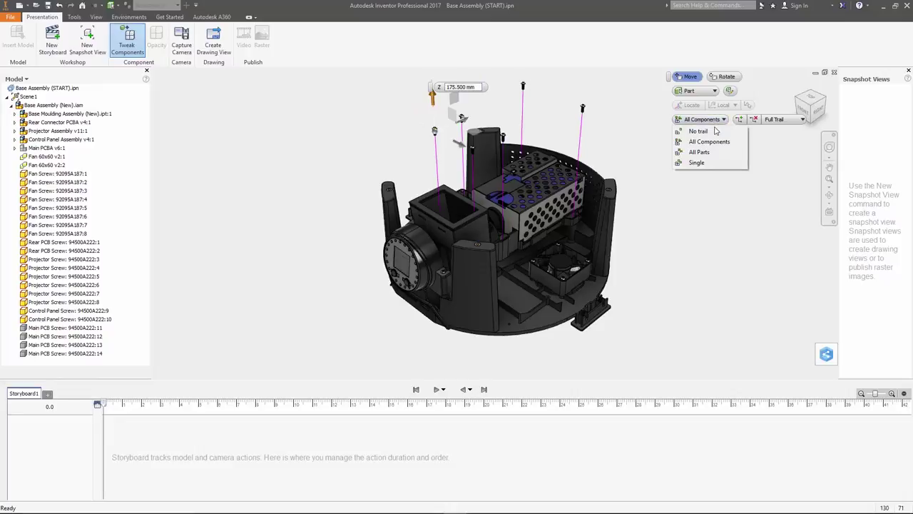
click(716, 152)
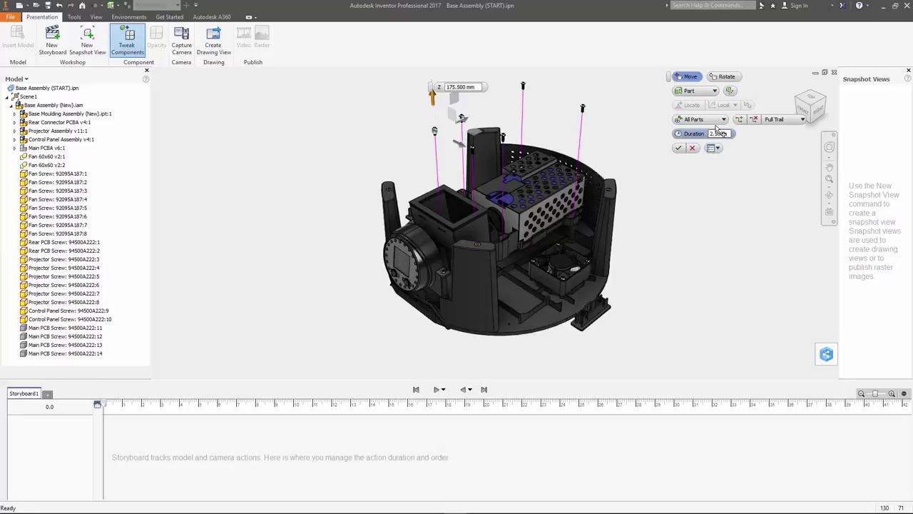
click(716, 123)
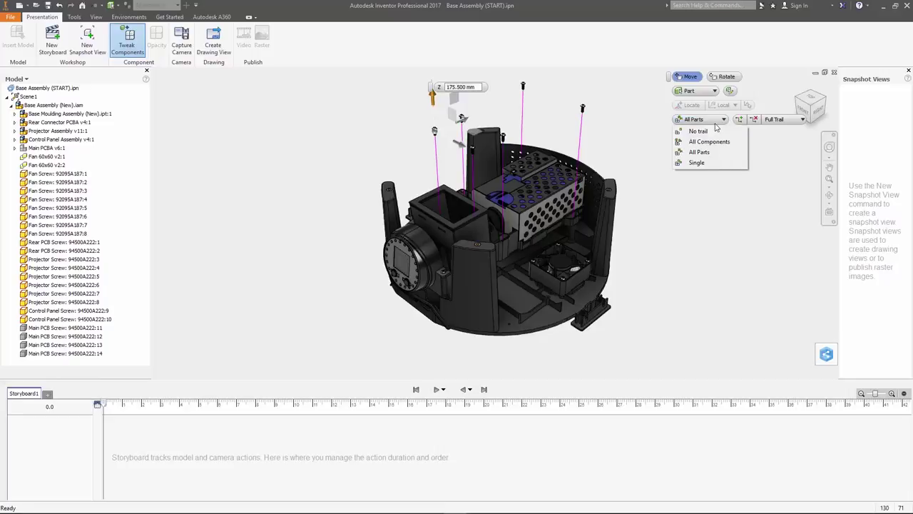
click(712, 163)
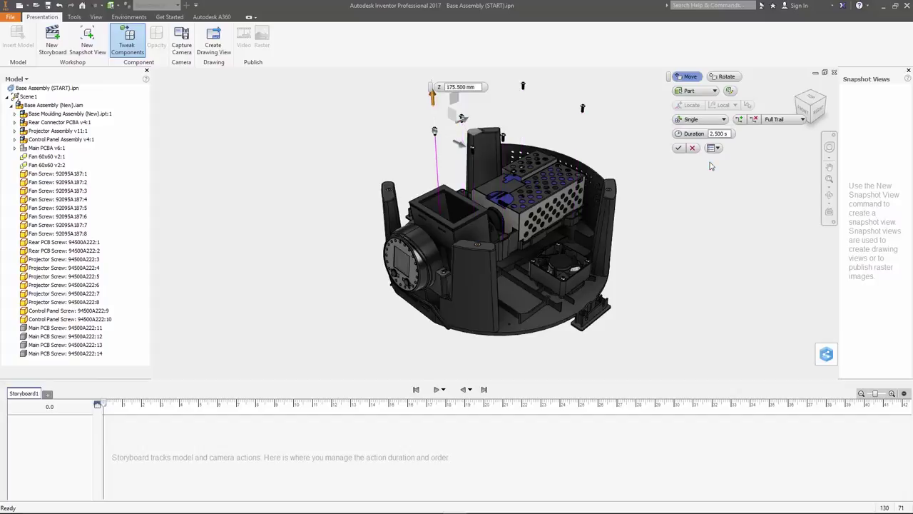
click(711, 121)
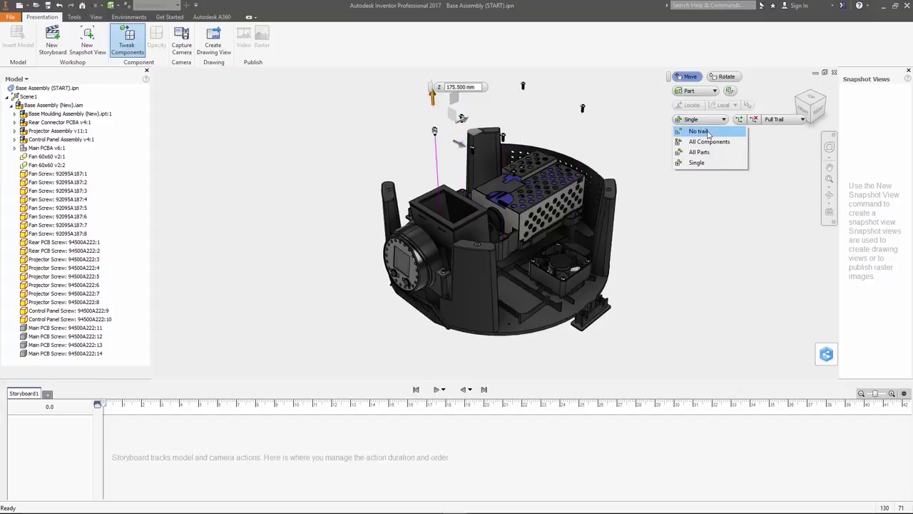
click(709, 131)
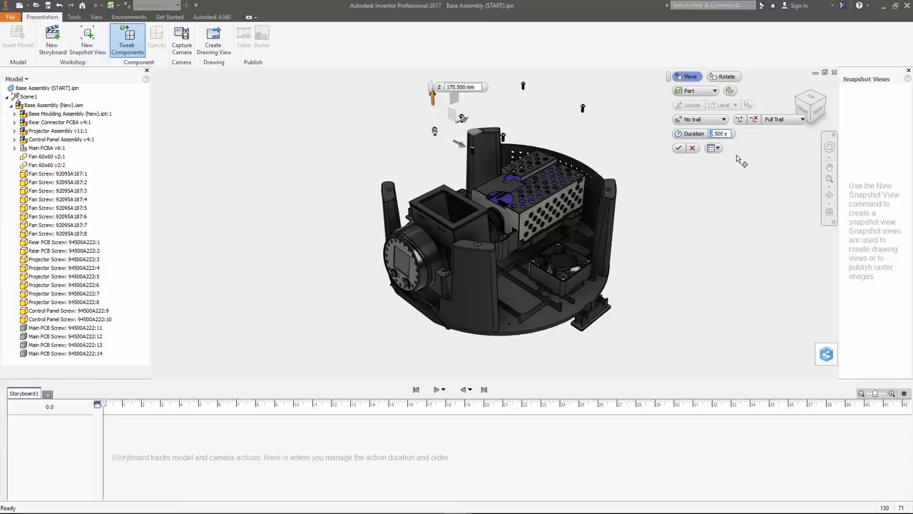
Set the screw tweak's duration to 1.500 s and its Z distance to 50 mm, and apply it.
click(708, 133)
key(Delete)
text(1)
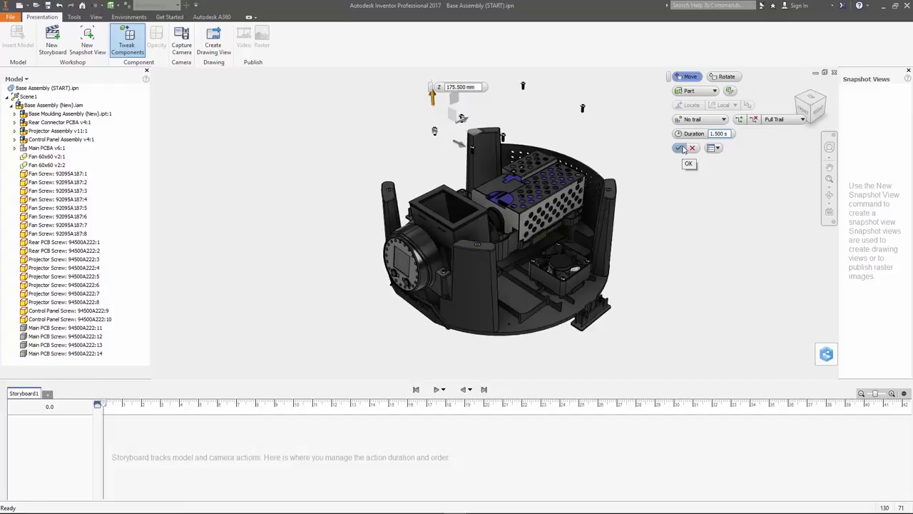
click(682, 148)
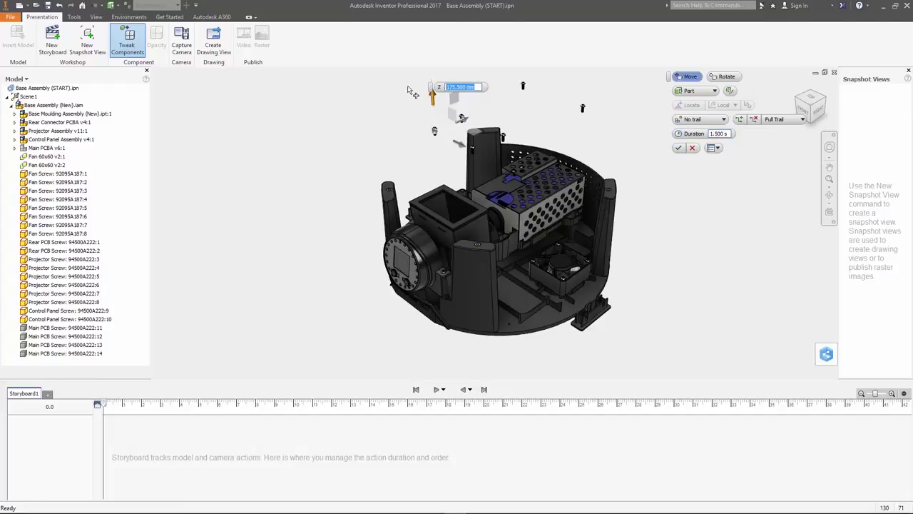
text(50)
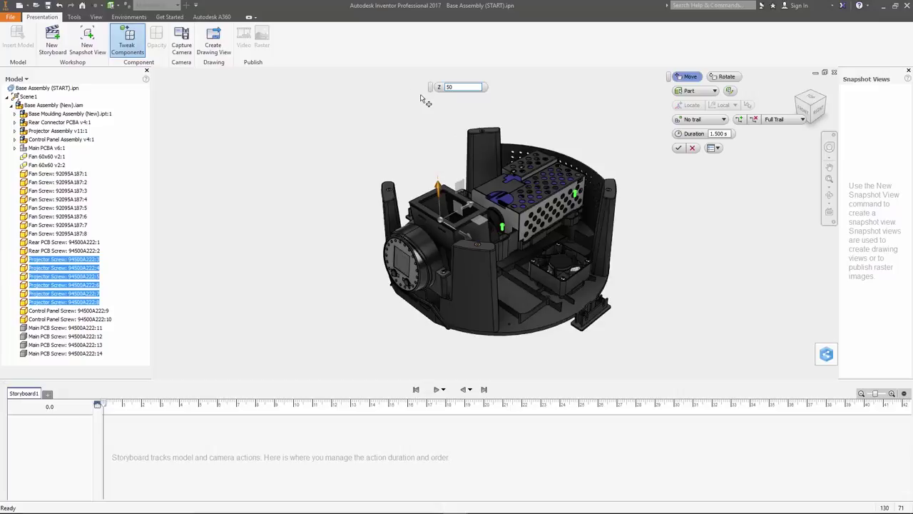
click(678, 148)
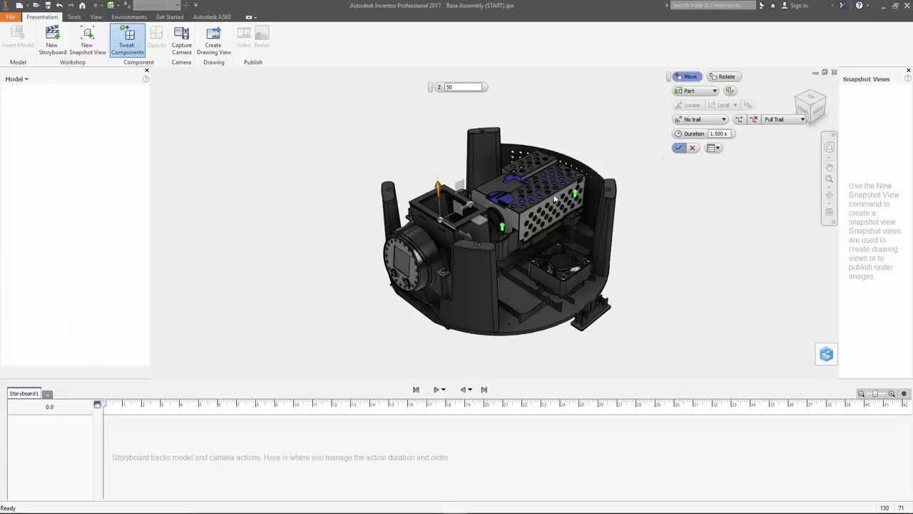
Start a tweak on the six projector screws plus the Projector Assembly, using Component selection, and raise them about 147 mm.
right_click(262, 222)
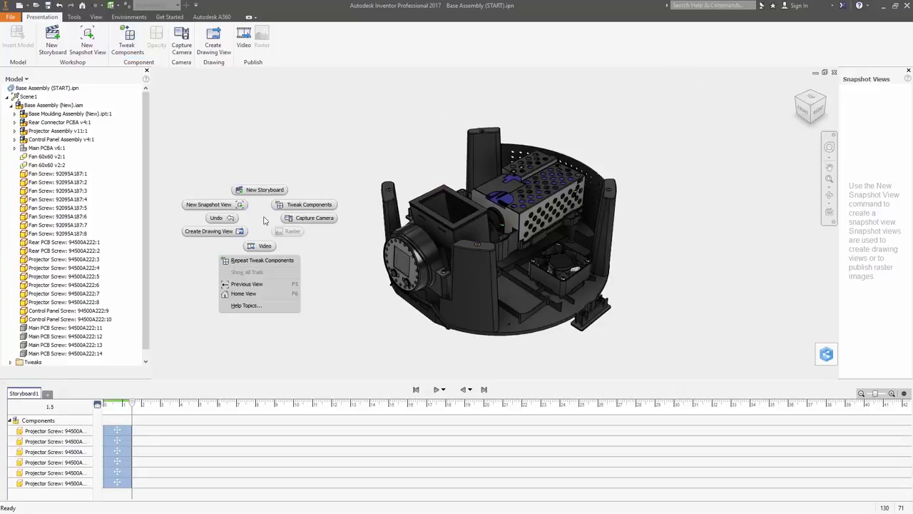
click(295, 208)
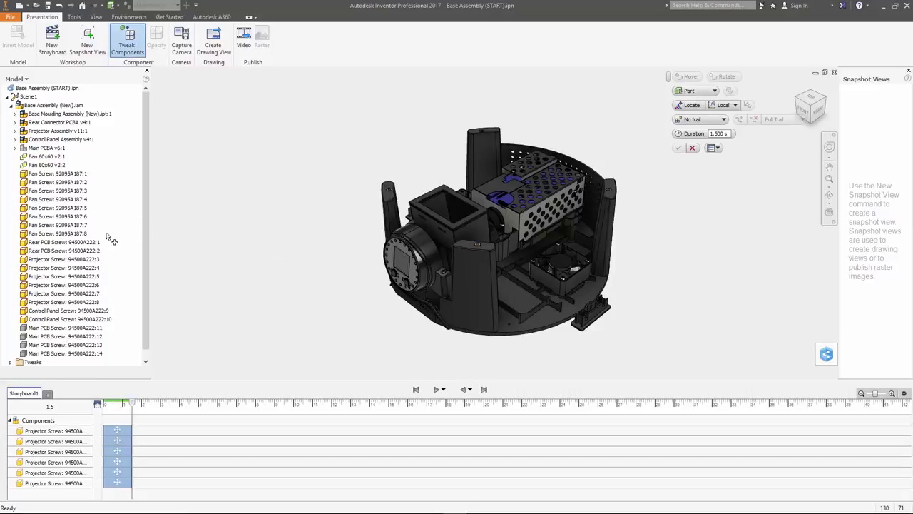
click(85, 260)
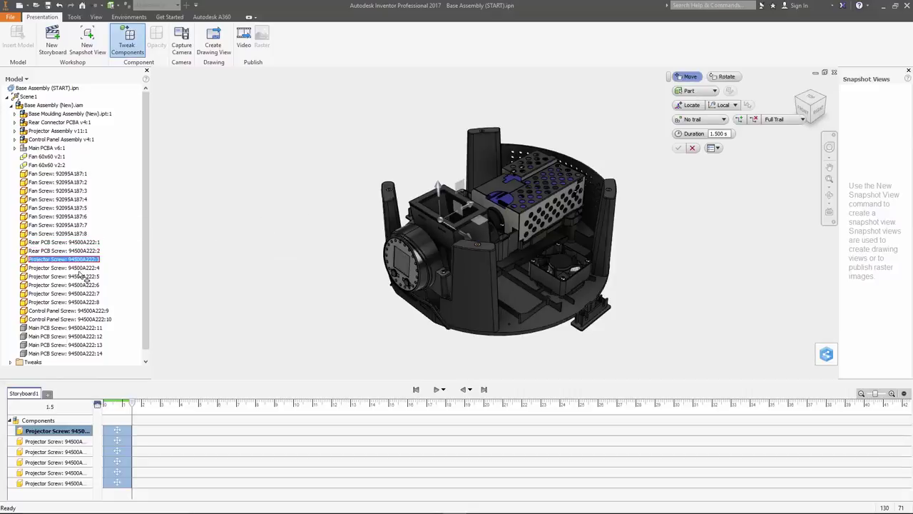
shift+click(113, 292)
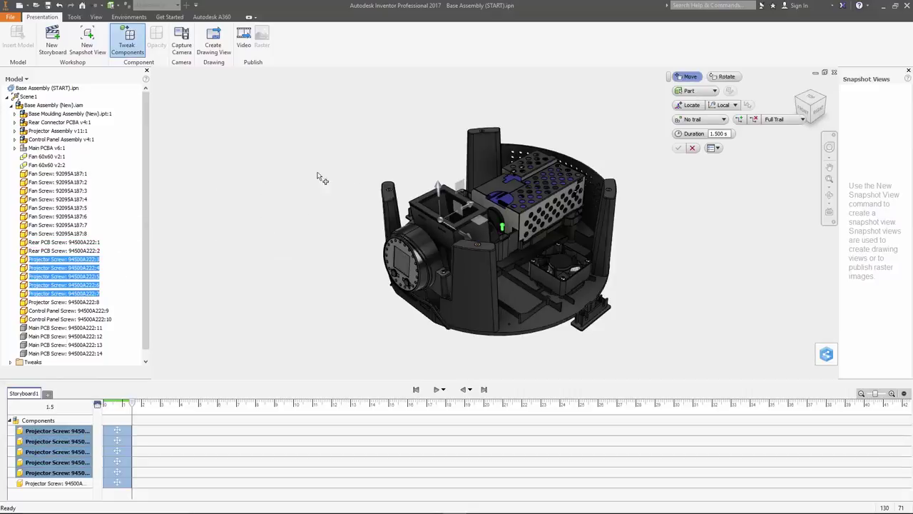
click(714, 91)
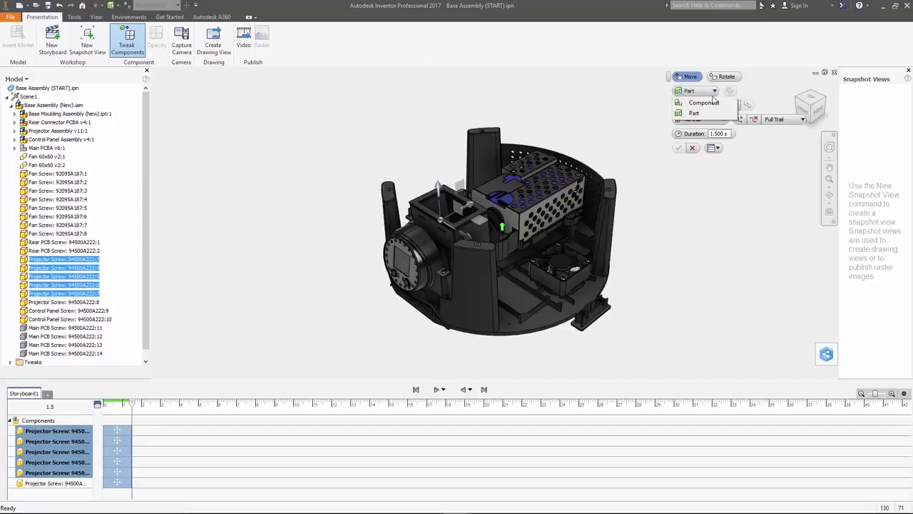
click(706, 102)
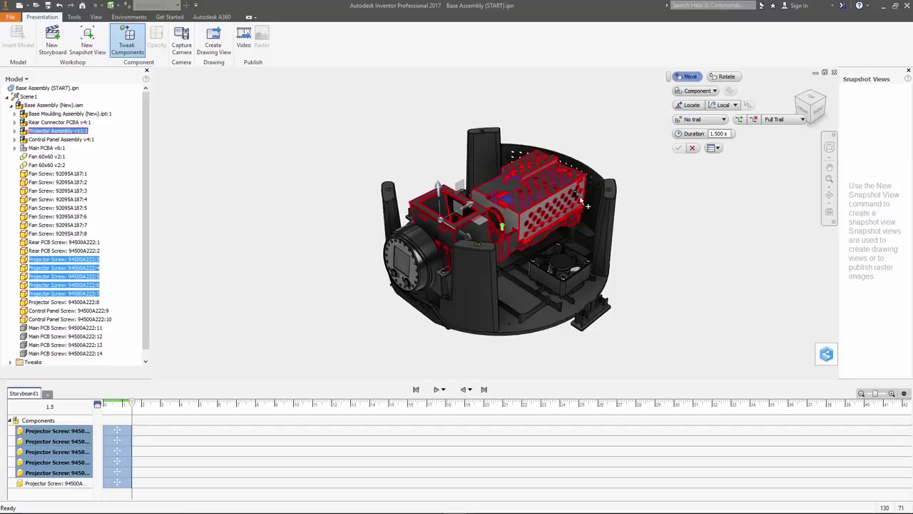
click(543, 201)
drag(440, 187, 448, 74)
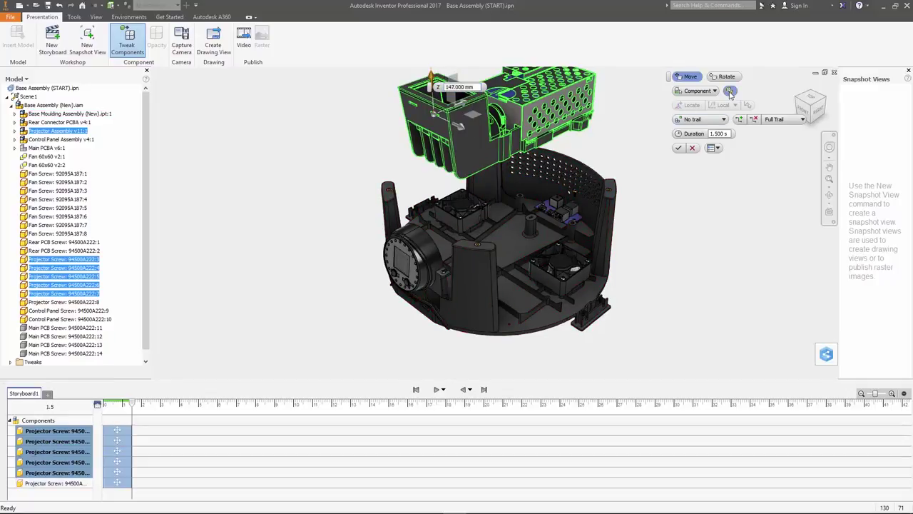
ctrl+click(575, 192)
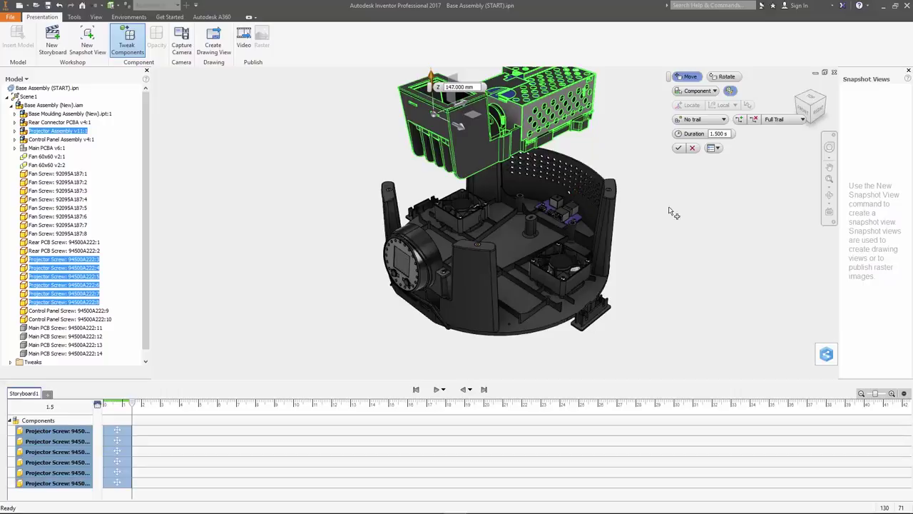
Set the projector and screws tweak to a 2.500 s duration and a Z distance of 200 mm, and apply it.
click(466, 87)
key(Tab)
text(2)
click(470, 86)
text(20)
key(Return)
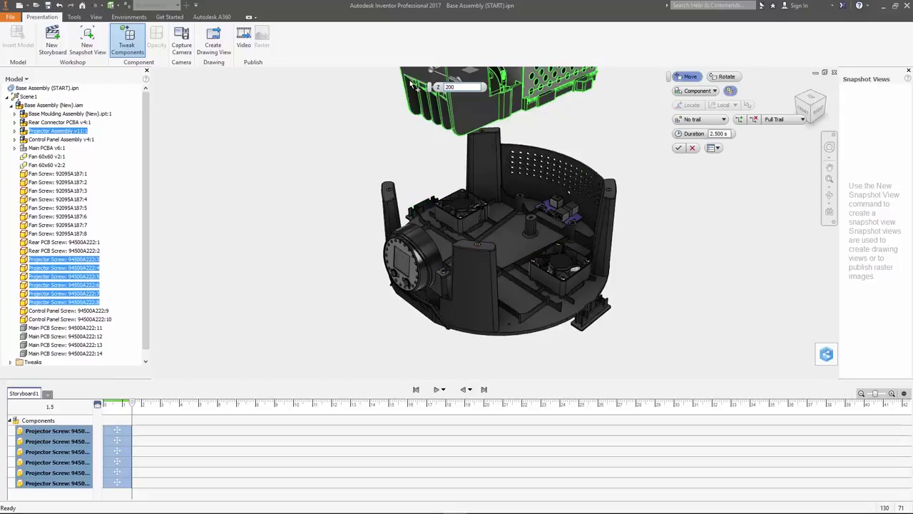
click(679, 148)
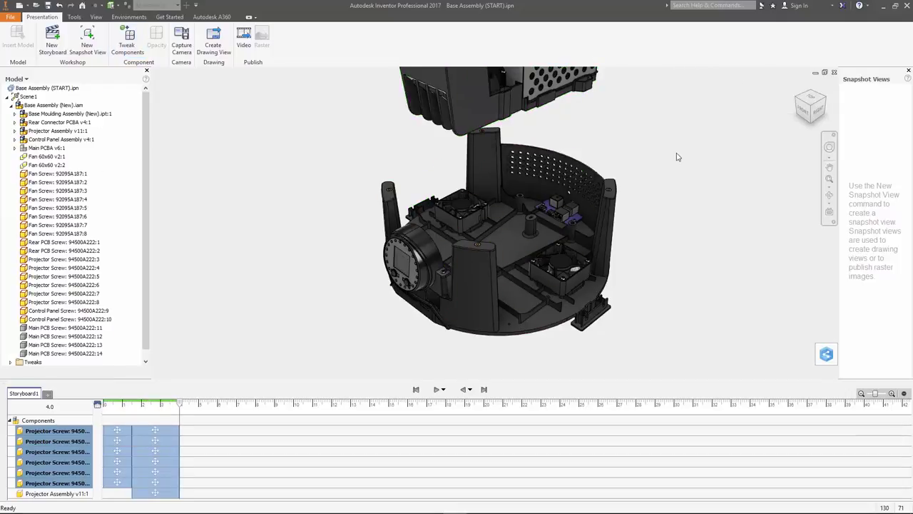
Open the 200 mm projector tweak from the Tweaks folder and review its trail options without changing it.
scroll(41, 344, down, 1)
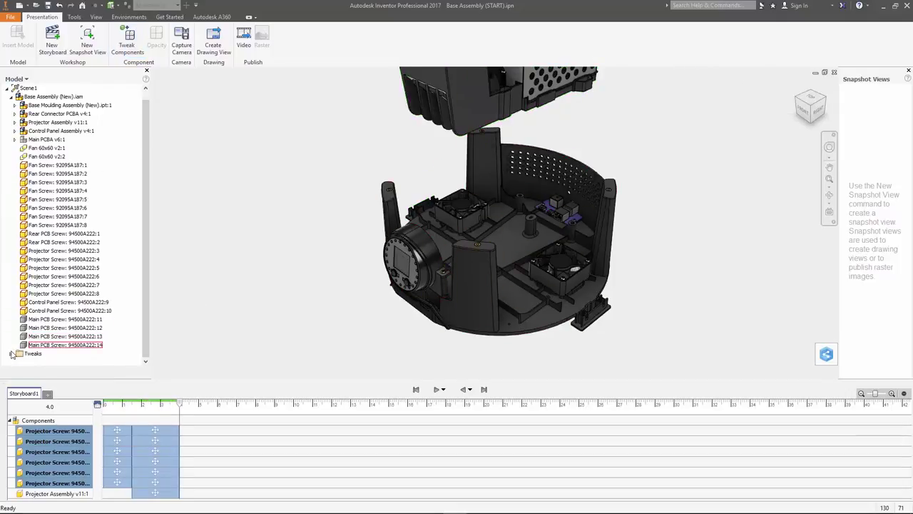
click(10, 354)
double_click(37, 354)
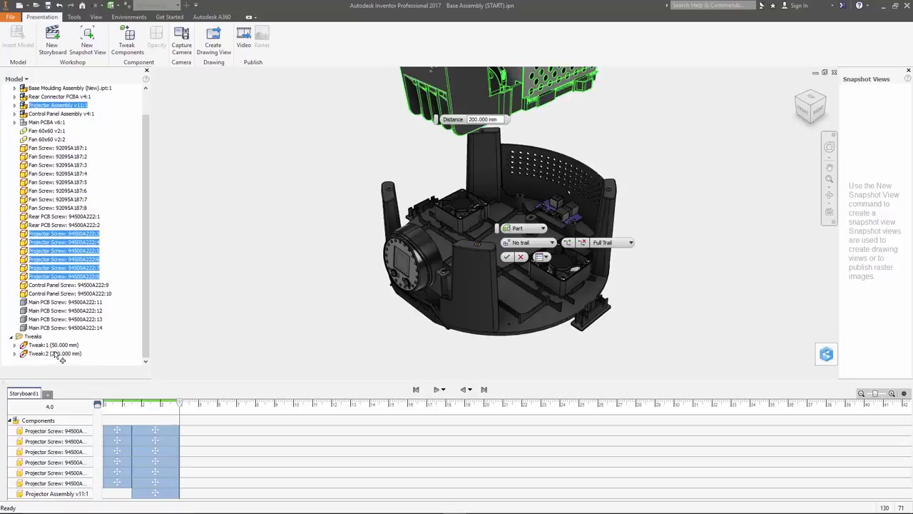
click(539, 243)
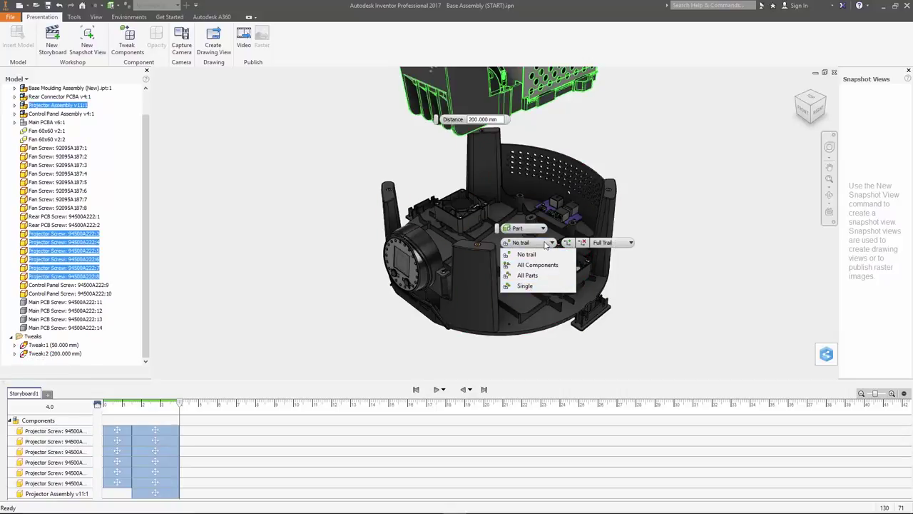
click(546, 244)
click(507, 258)
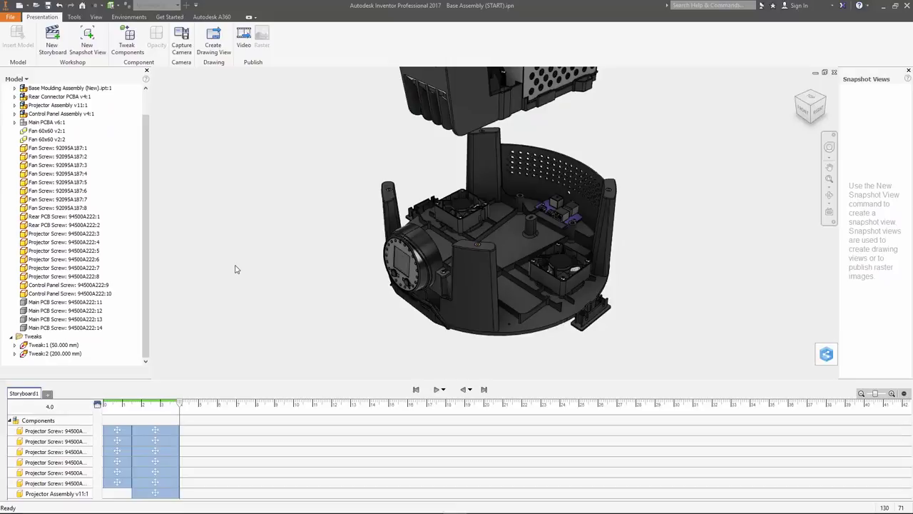
Frame the whole exploded assembly, capture the camera at 4.0 s, and scrub the timeline to preview the camera move.
click(798, 87)
scroll(510, 277, up, 3)
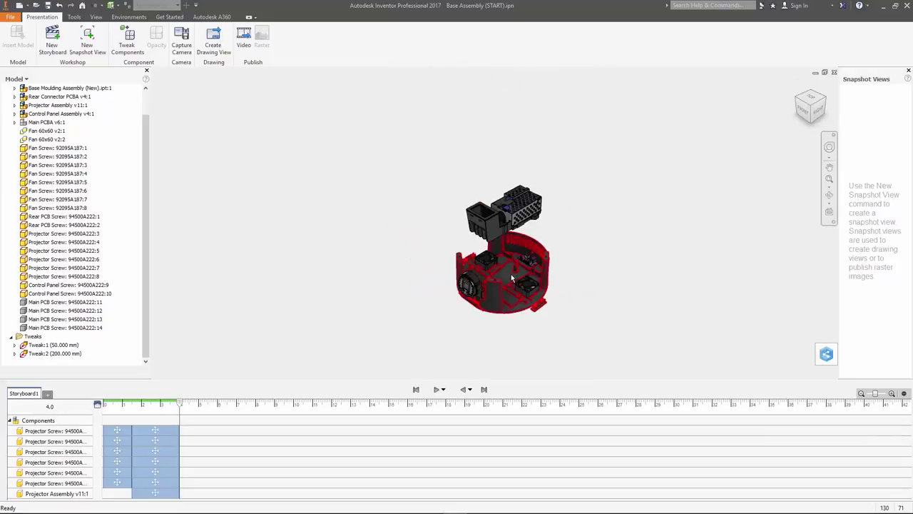
scroll(511, 277, down, 7)
scroll(510, 280, up, 3)
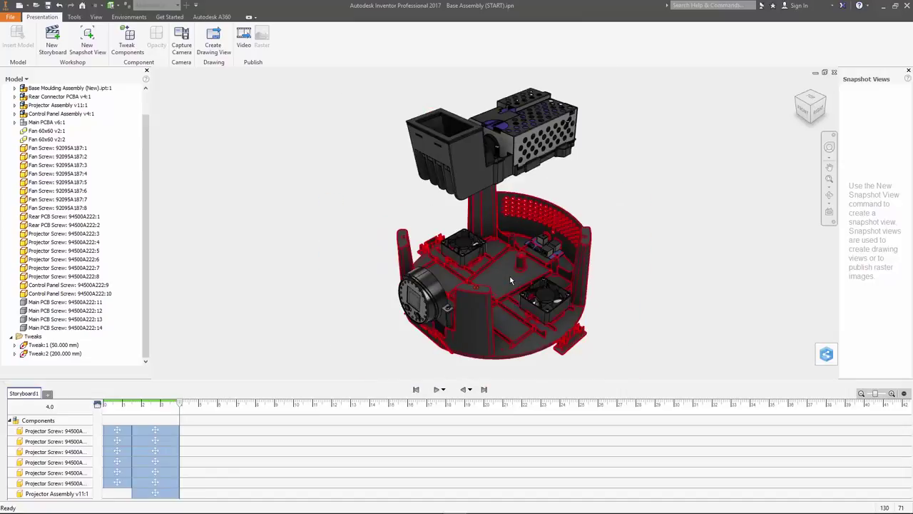
click(182, 39)
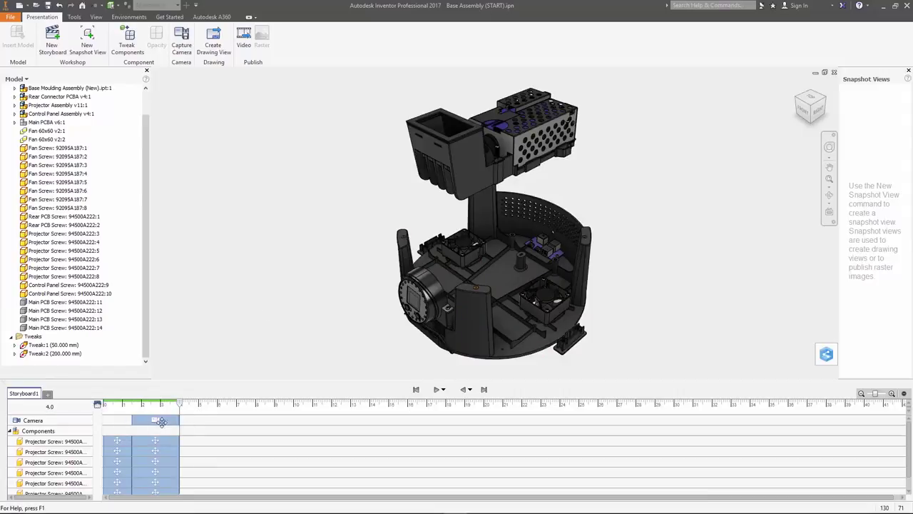
mouse_move(179, 405)
mouse_down()
mouse_move(131, 407)
mouse_move(174, 407)
mouse_up()
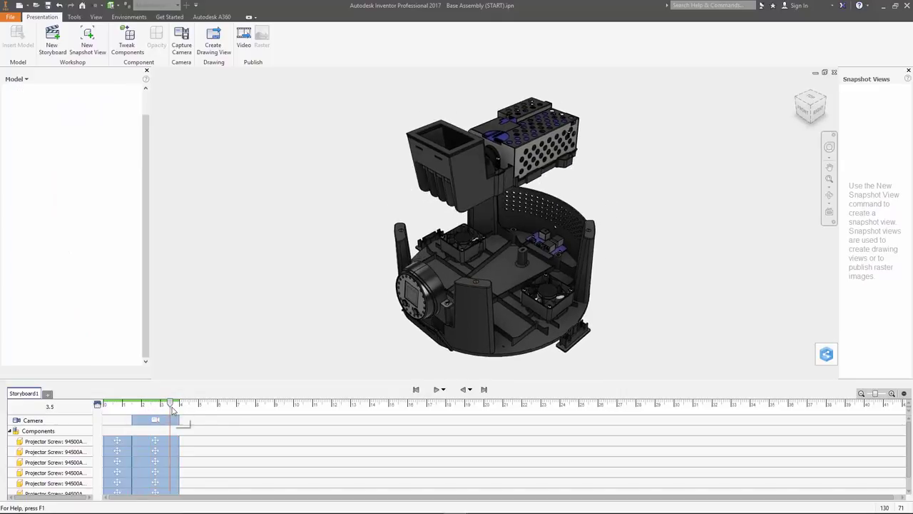
click(484, 389)
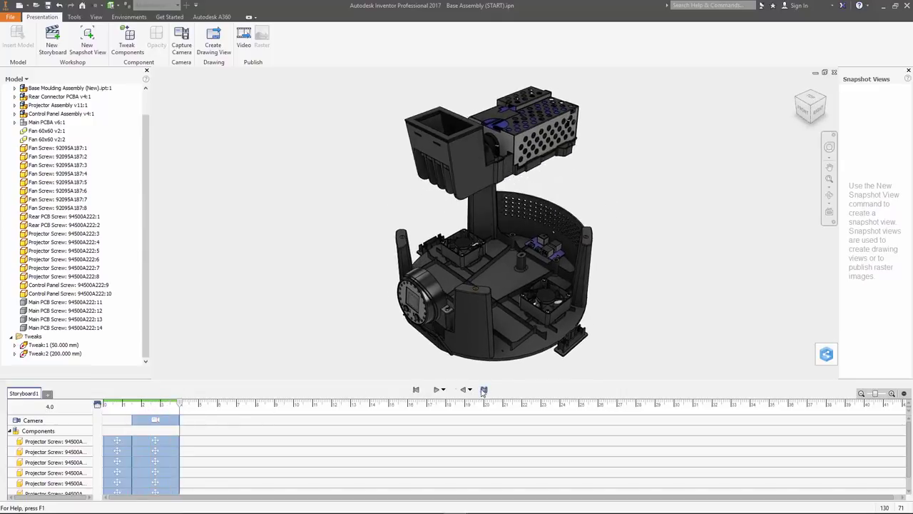
Tweak the eight fan screws upward with a Z distance of 50 mm and a duration of 1.500 s.
right_click(205, 256)
click(244, 242)
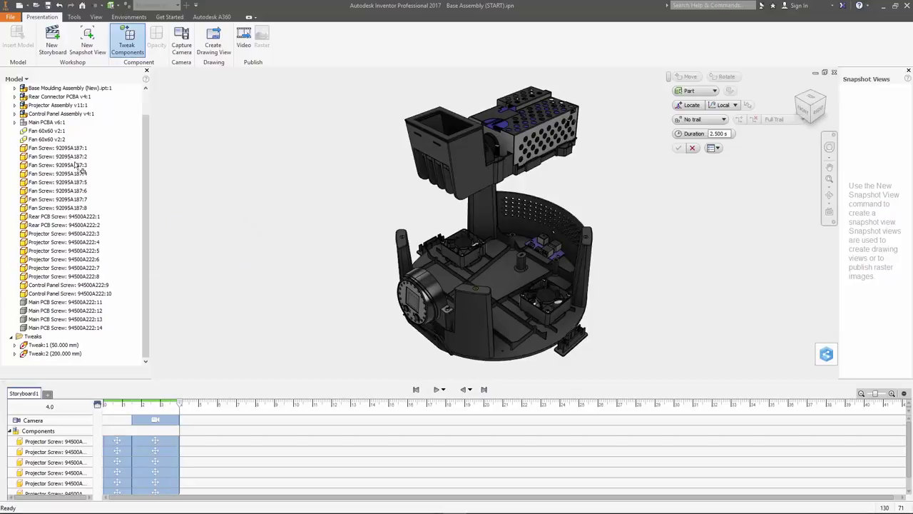
click(58, 147)
shift+click(86, 208)
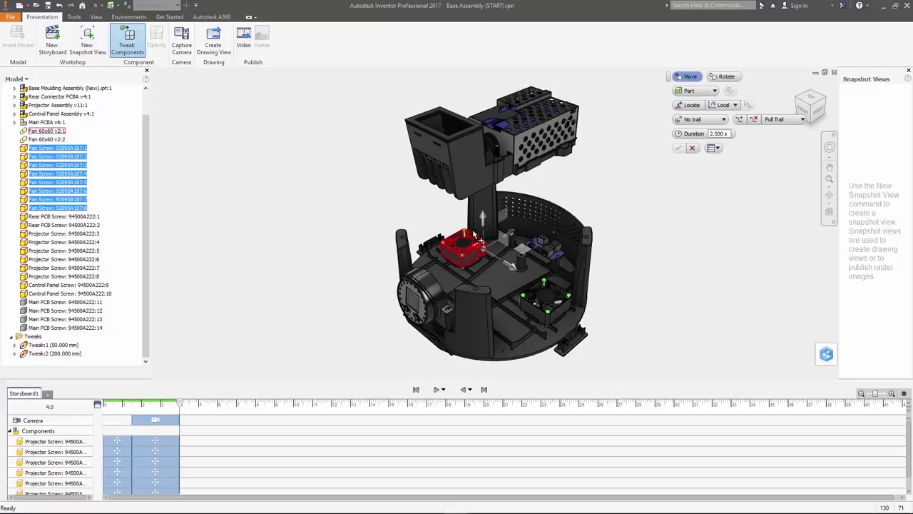
drag(482, 214, 586, 148)
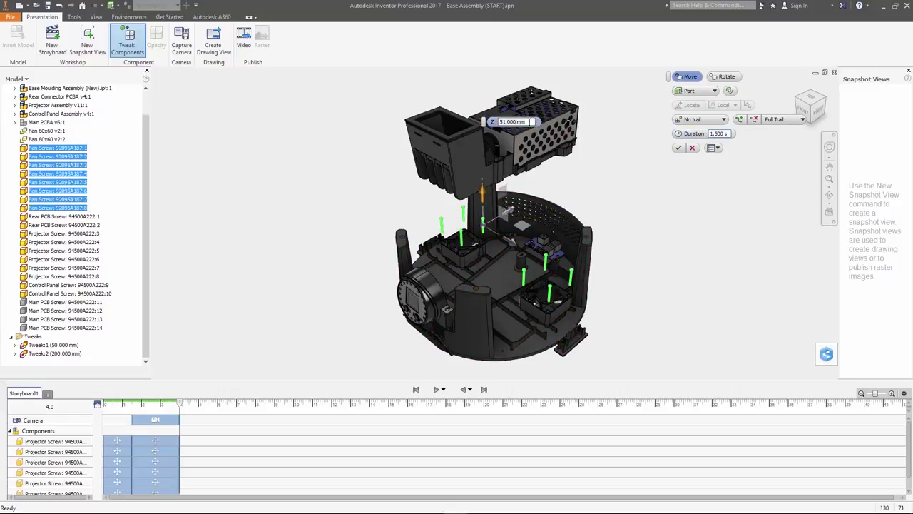
drag(529, 122, 446, 129)
text(50)
click(679, 148)
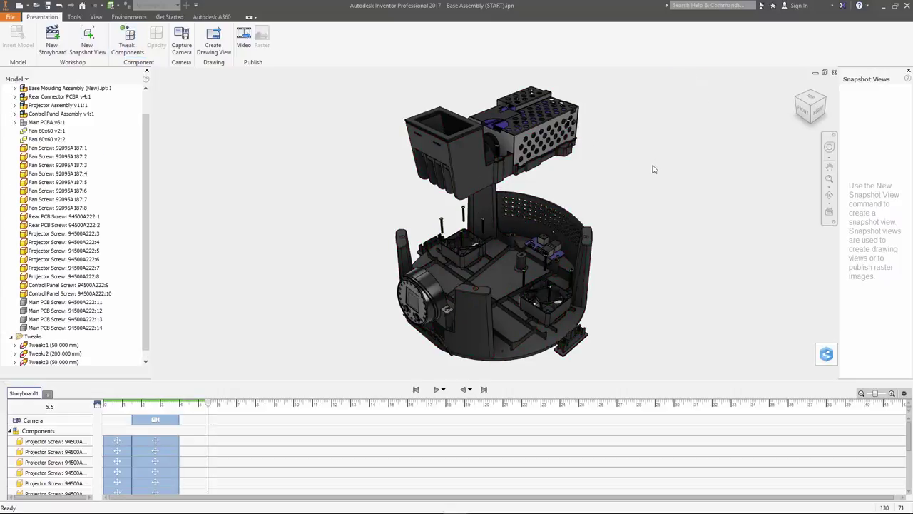
Tweak both 60x60 fans together with their eight screws 150 mm upward along Z over 2.500 s.
click(47, 130)
shift+click(57, 208)
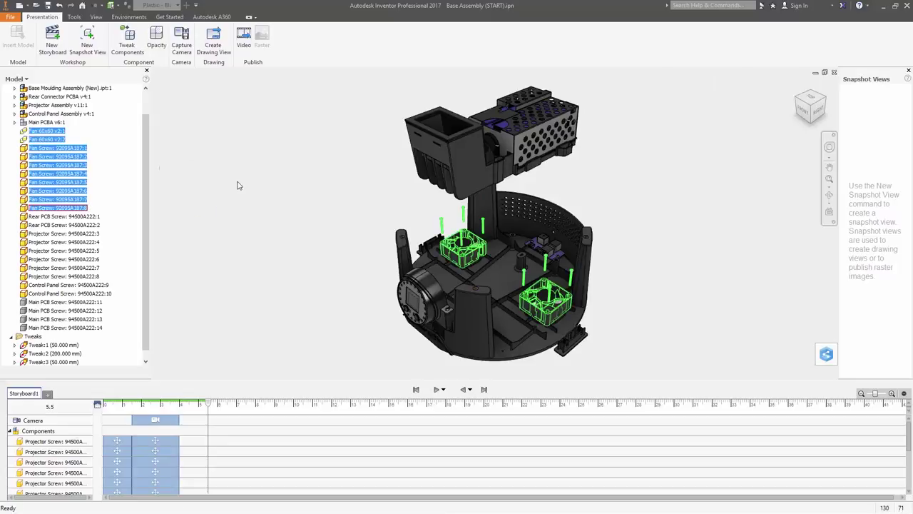
key(t)
drag(461, 217, 460, 186)
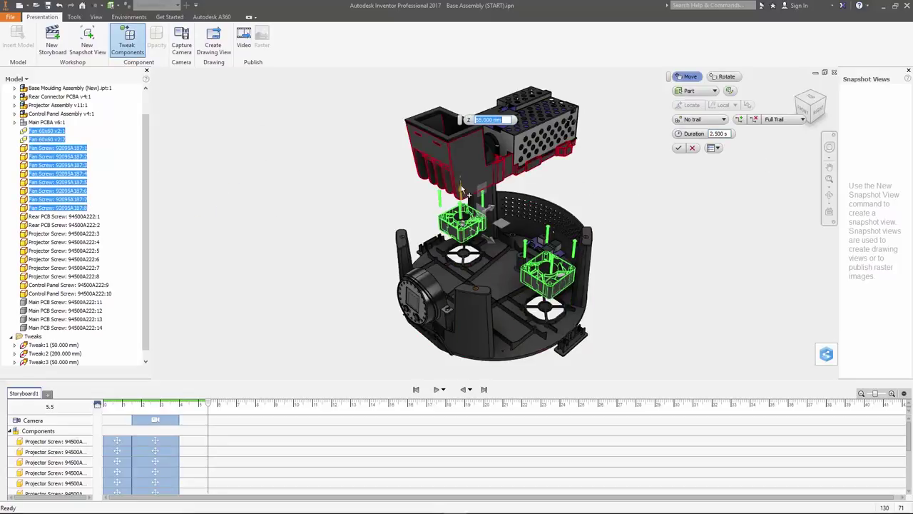
text(150)
click(678, 148)
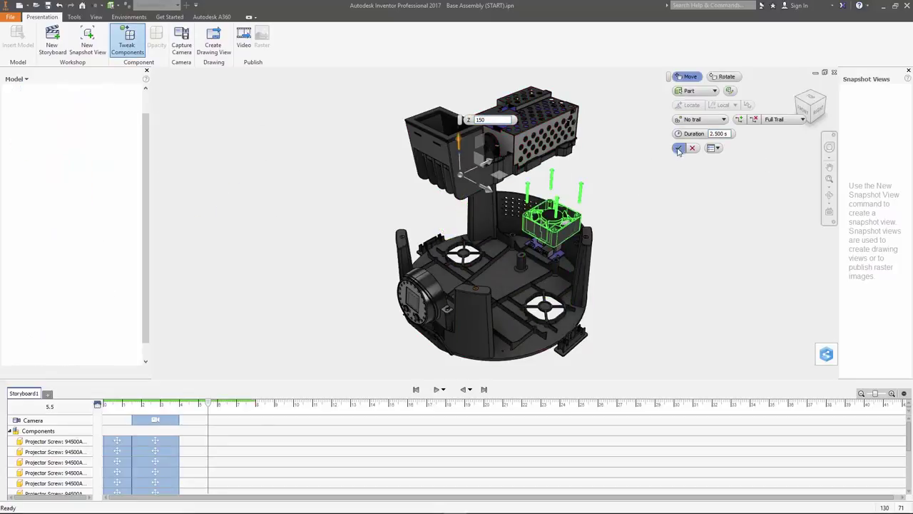
Tweak the two control panel screws 25 mm upward along Z over 1.500 s.
right_click(220, 248)
click(263, 232)
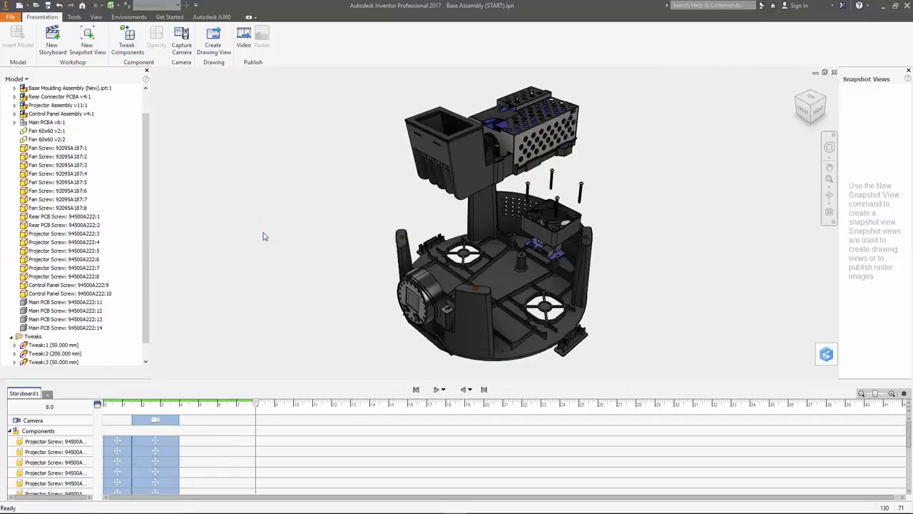
click(80, 284)
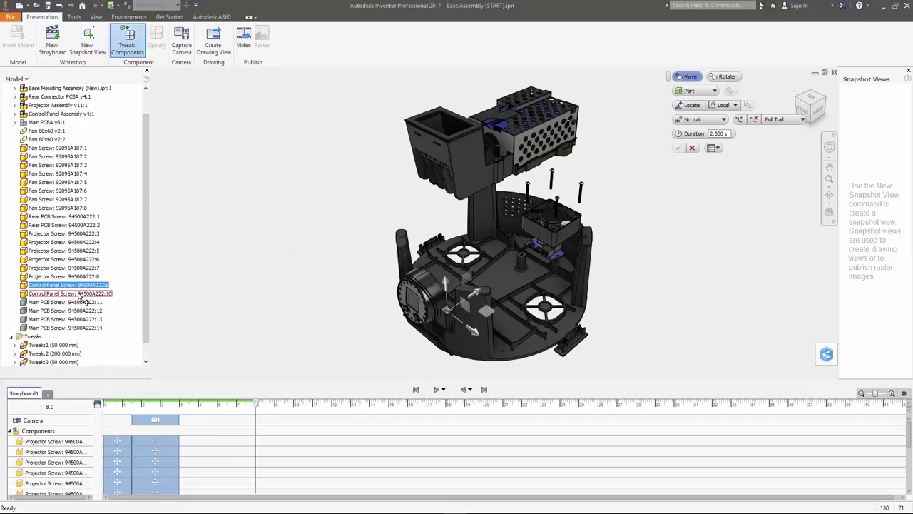
ctrl+click(78, 293)
text(25)
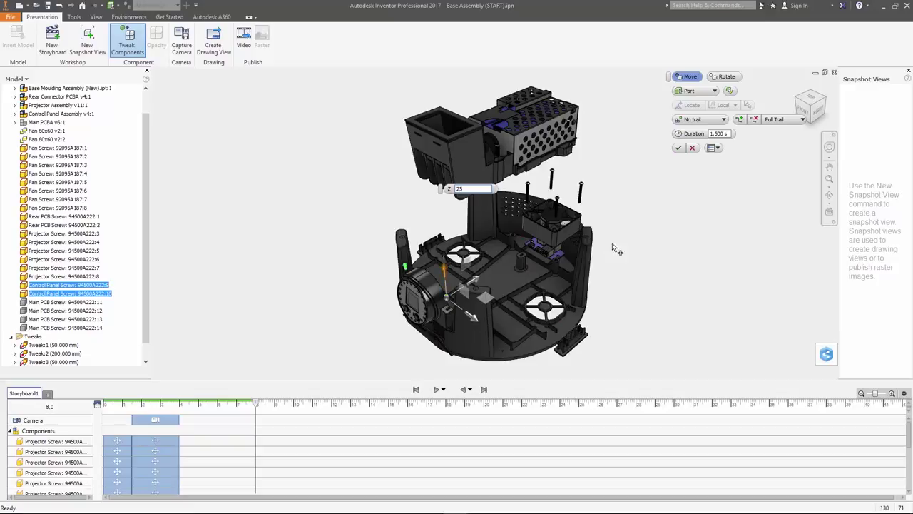
click(678, 149)
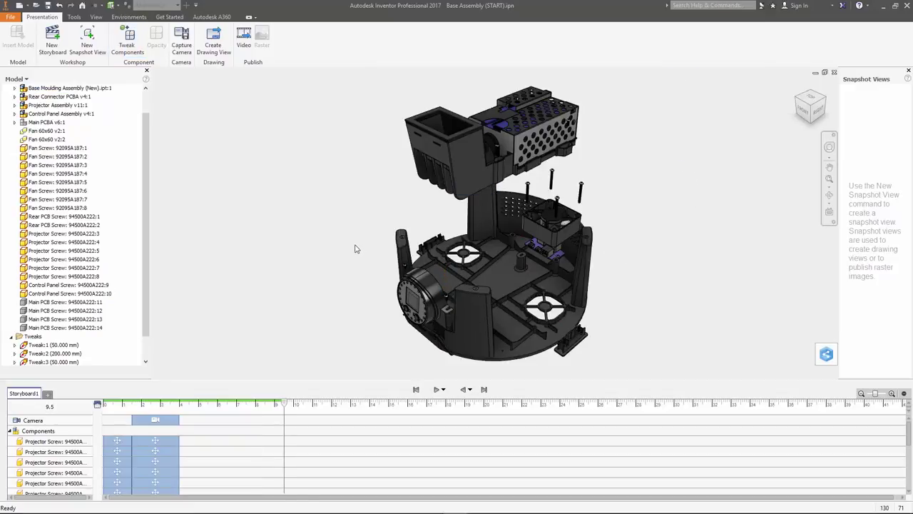
Tweak the Control Panel Assembly and its two screws 100 mm upward along Z.
right_click(283, 234)
click(306, 220)
click(79, 285)
ctrl+click(78, 293)
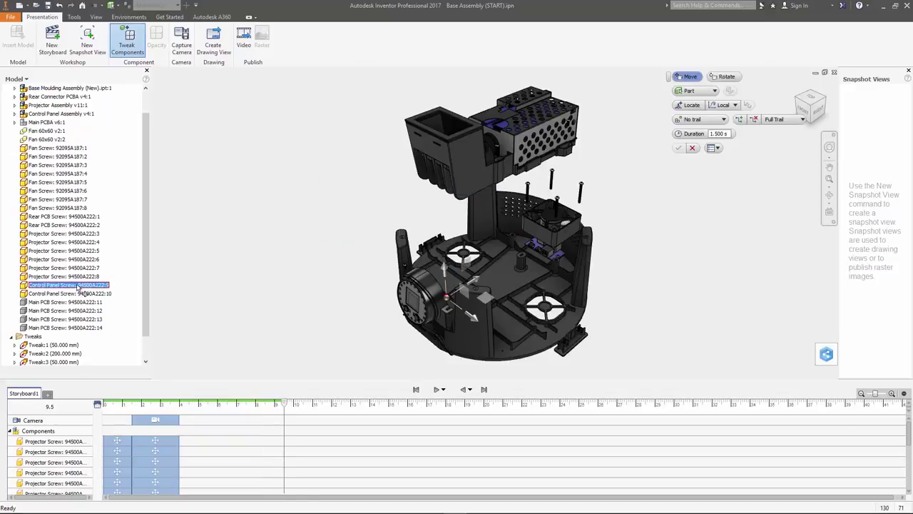
ctrl+click(66, 114)
drag(444, 270, 434, 189)
text(100)
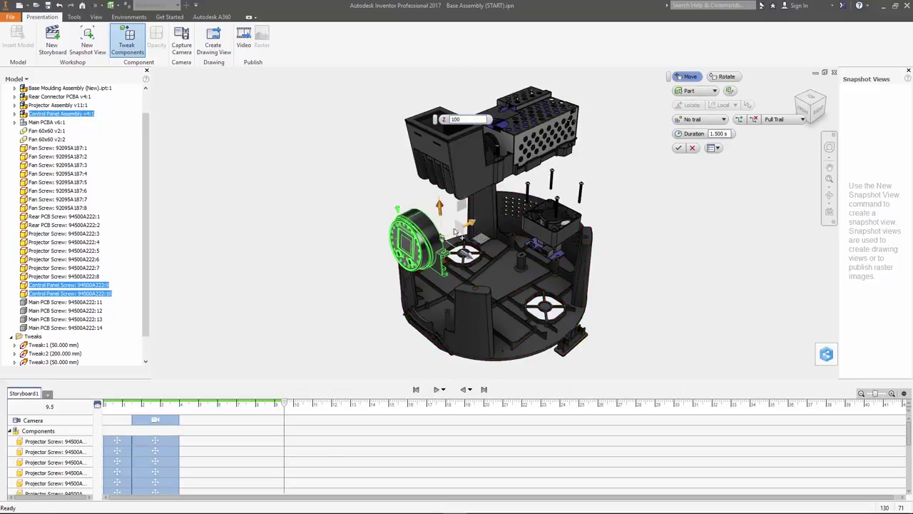
key(Return)
Move the control panel and its screws outward with a Y distance of -100 mm and apply the tweak.
drag(454, 232, 367, 261)
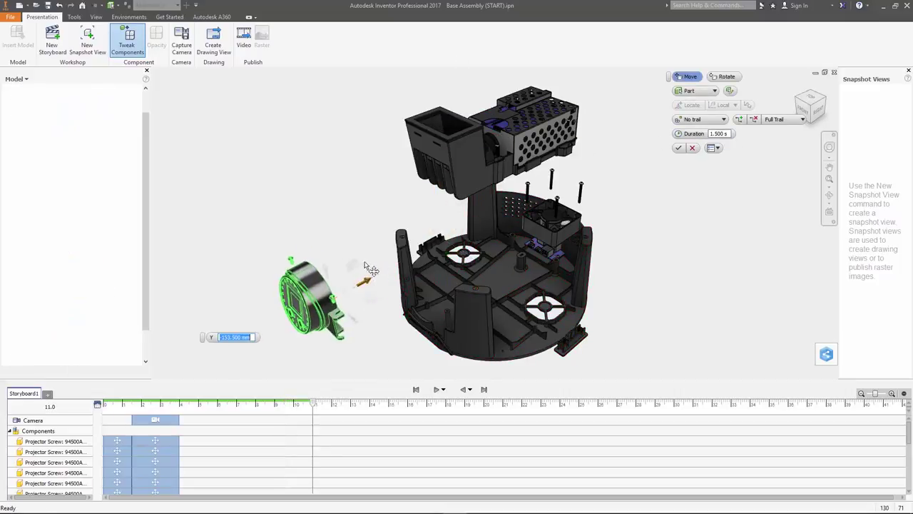
text(-100)
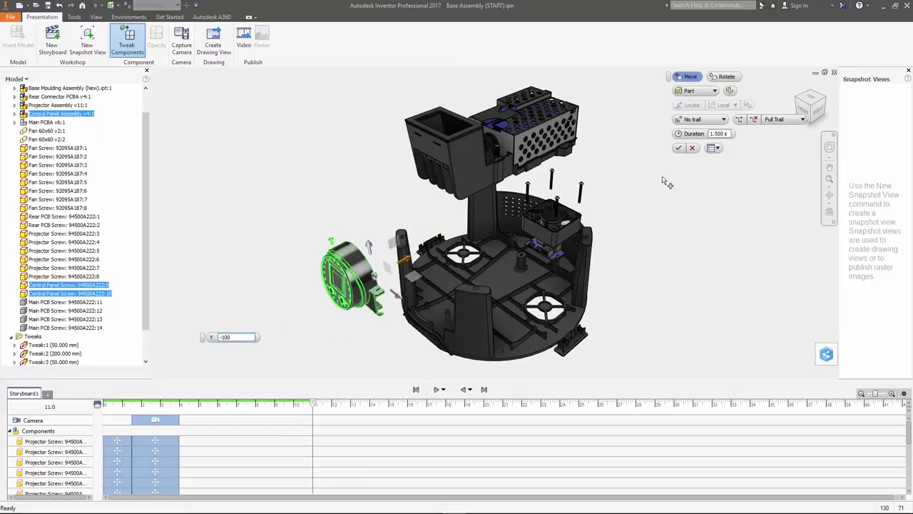
click(679, 150)
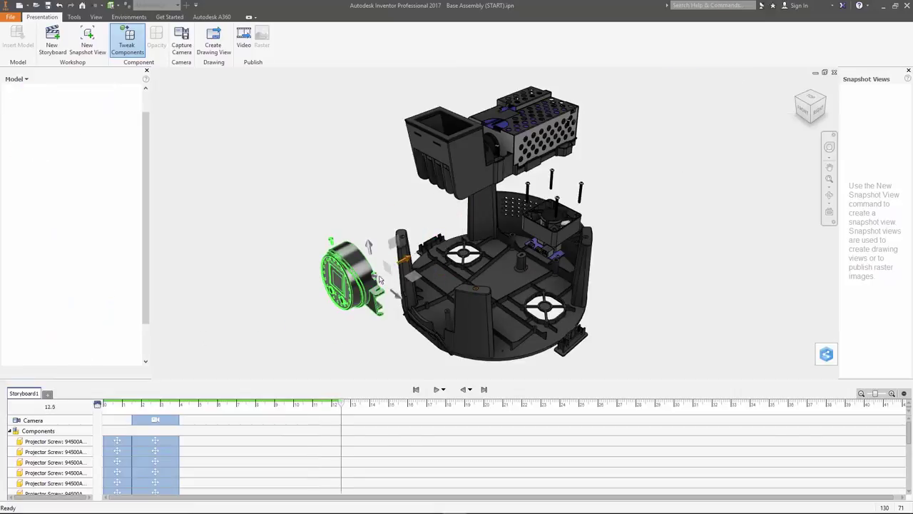
Tweak the two rear PCB screws 25 mm upward along Z over 1.500 s.
right_click(275, 218)
click(165, 236)
click(65, 216)
ctrl+click(65, 225)
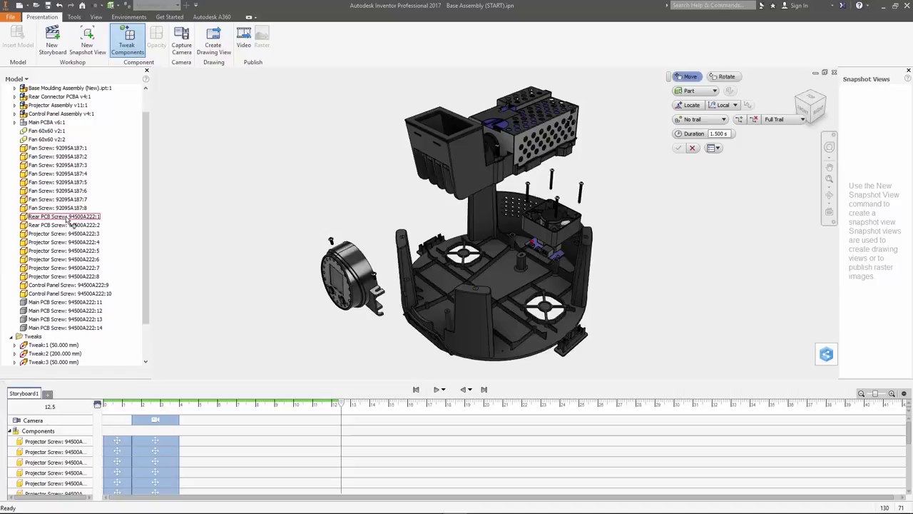
click(532, 201)
text(25)
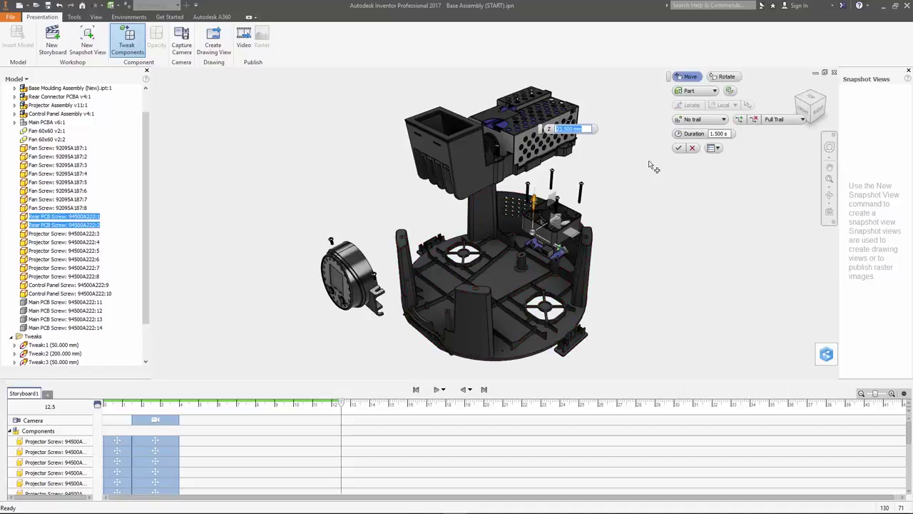
click(678, 148)
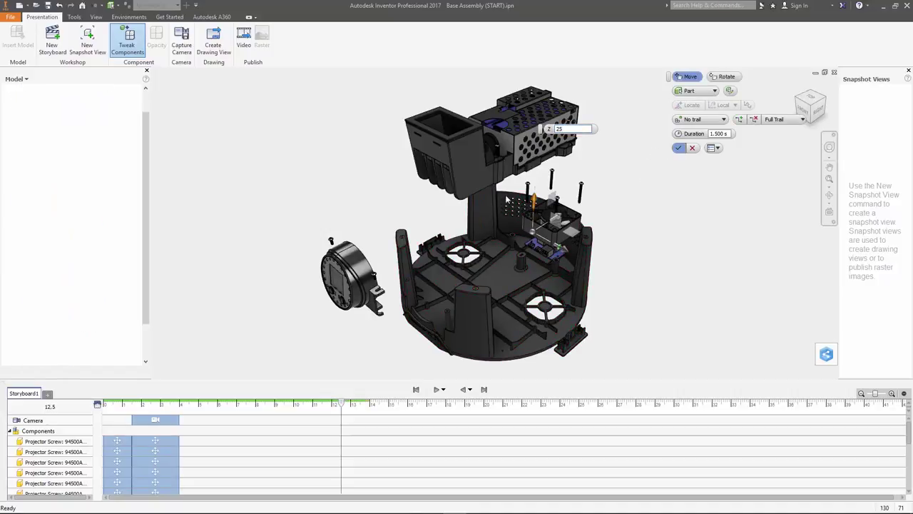
Tweak the Rear Connector PCBA and its two screws 100 mm upward along Z over 1.500 s.
right_click(227, 232)
click(204, 193)
click(71, 97)
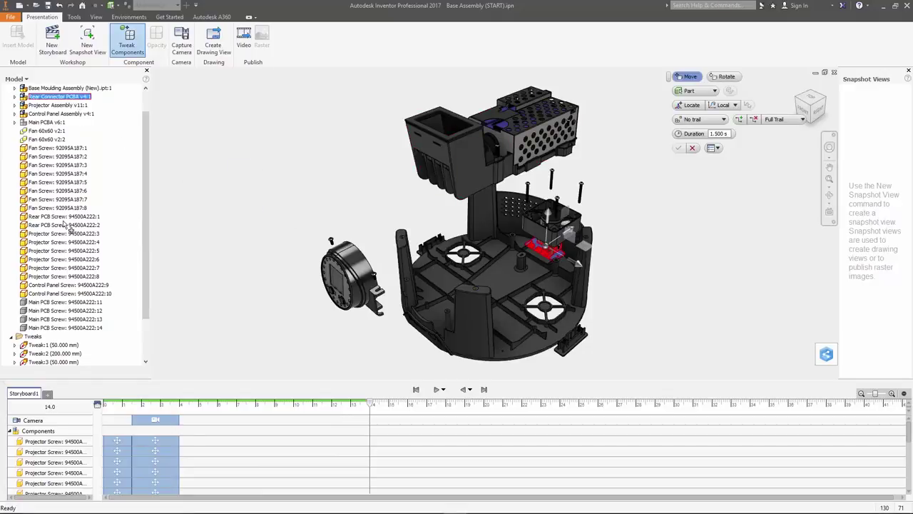
ctrl+click(64, 216)
ctrl+click(64, 225)
right_click(219, 194)
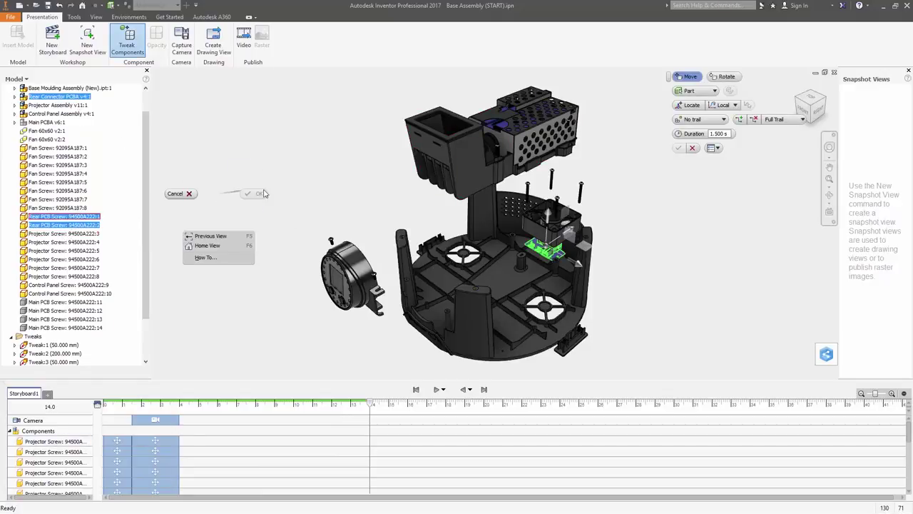
key(Escape)
drag(555, 214, 557, 164)
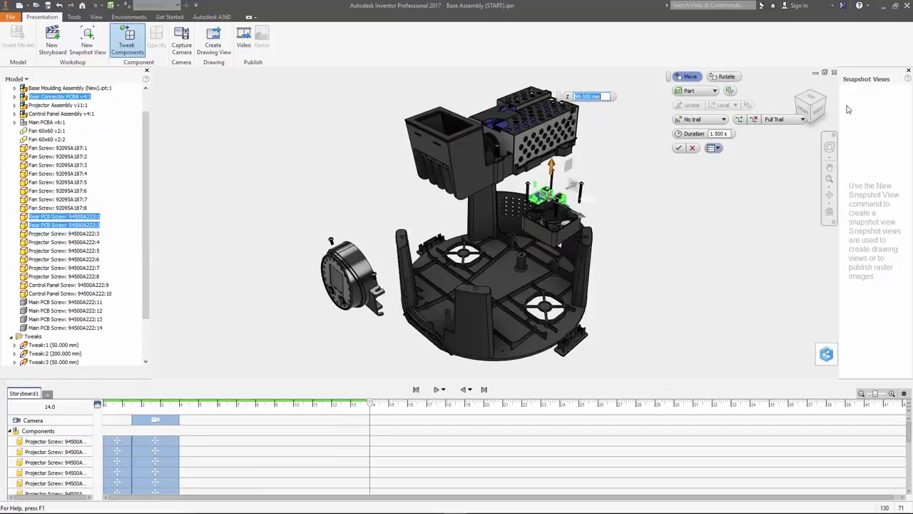
text(100)
Move the rear connector PCB and its screws outward along positive Y, clear of the base, and apply the tweak.
shift+middle_drag(729, 184, 578, 217)
drag(568, 216, 615, 203)
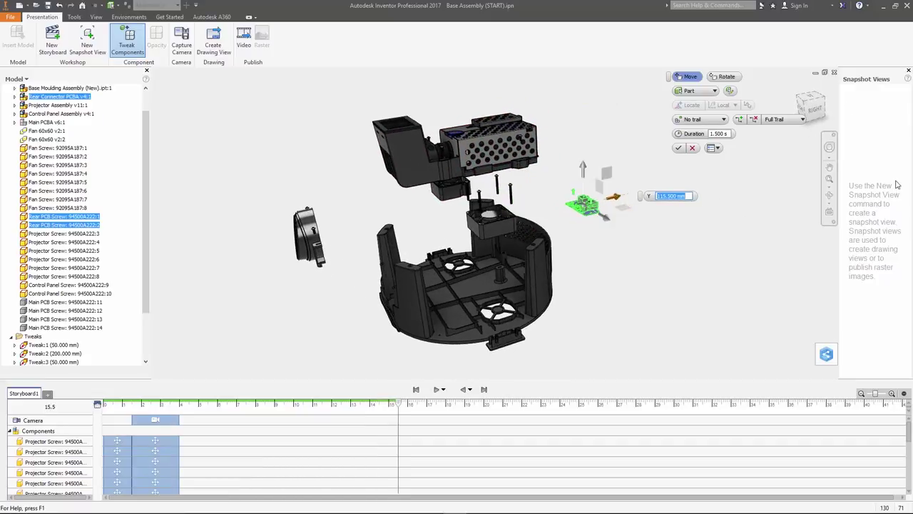
click(679, 147)
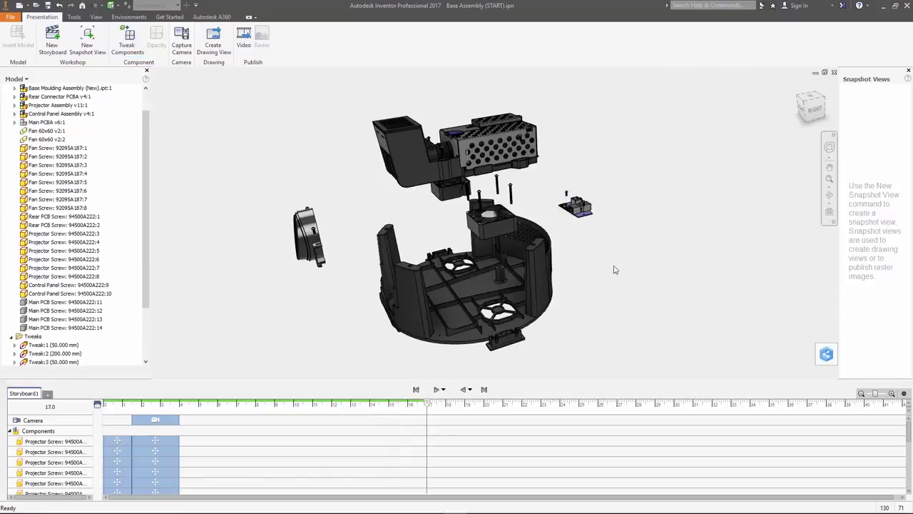
Return to the home view and check the animation at about 10.2 s and at the end of the storyboard.
click(801, 89)
click(298, 405)
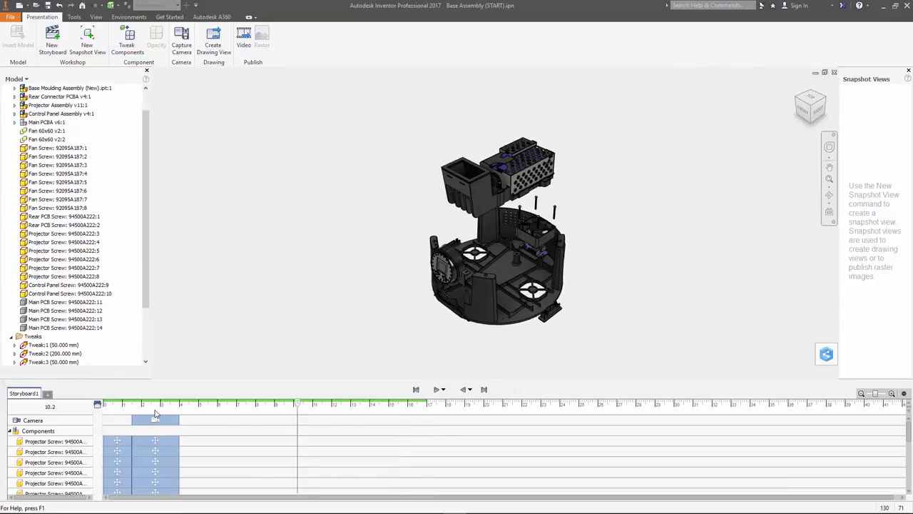
click(483, 390)
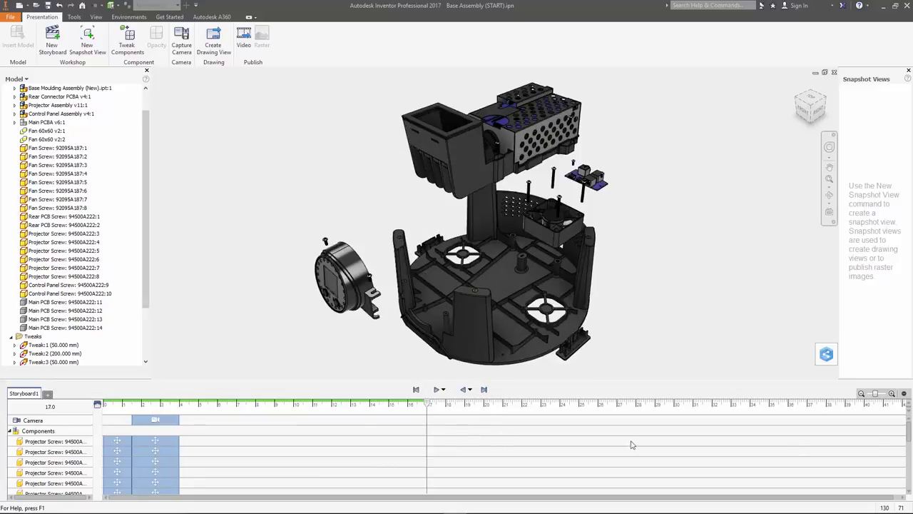
Shift all rear PCB screw and Rear Connector PCBA tweaks on the timeline to run alongside the control panel tweaks, from 8.0 to 12.5 s.
drag(910, 433, 911, 487)
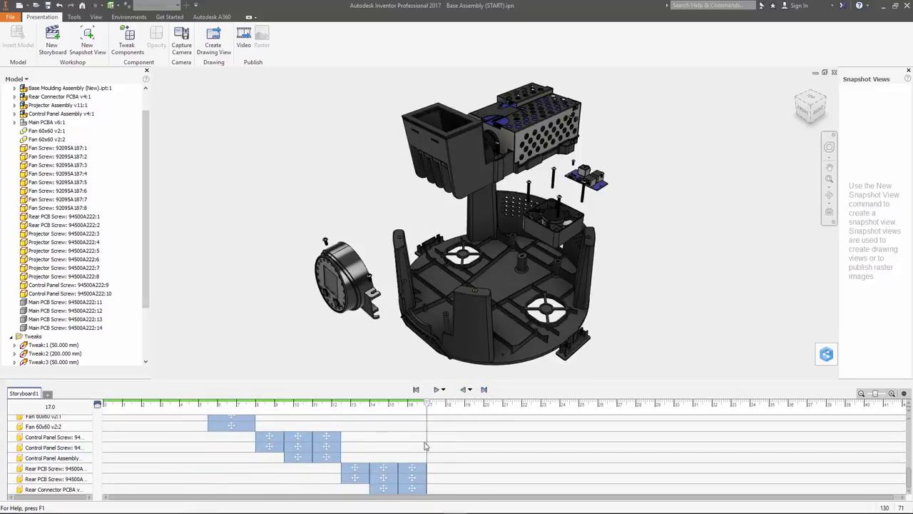
drag(355, 468, 271, 472)
drag(411, 467, 272, 481)
drag(383, 478, 292, 488)
drag(412, 479, 325, 489)
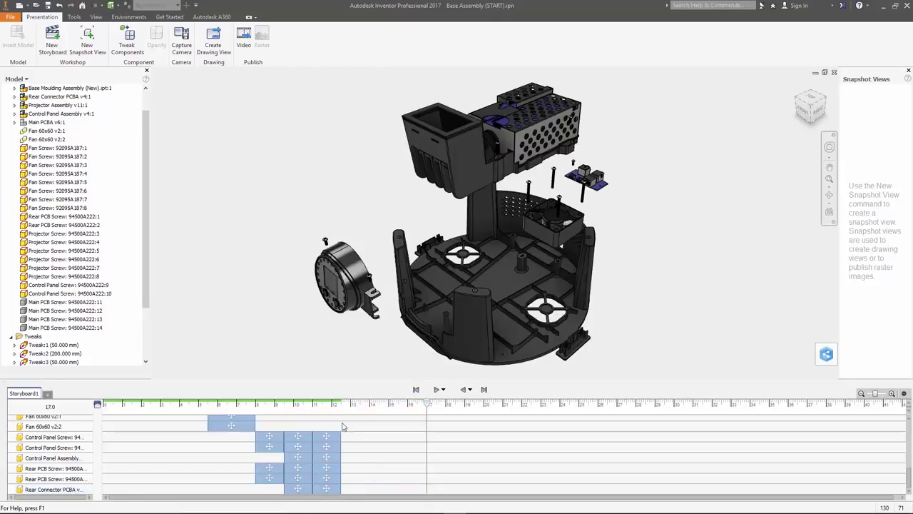
Play the storyboard in reverse from its end to check the retimed animation, and return to the end.
click(484, 390)
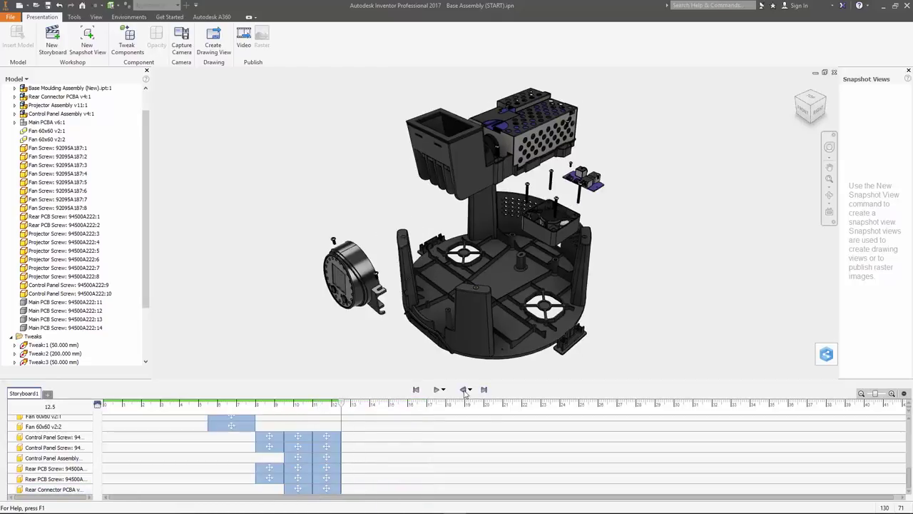
click(465, 392)
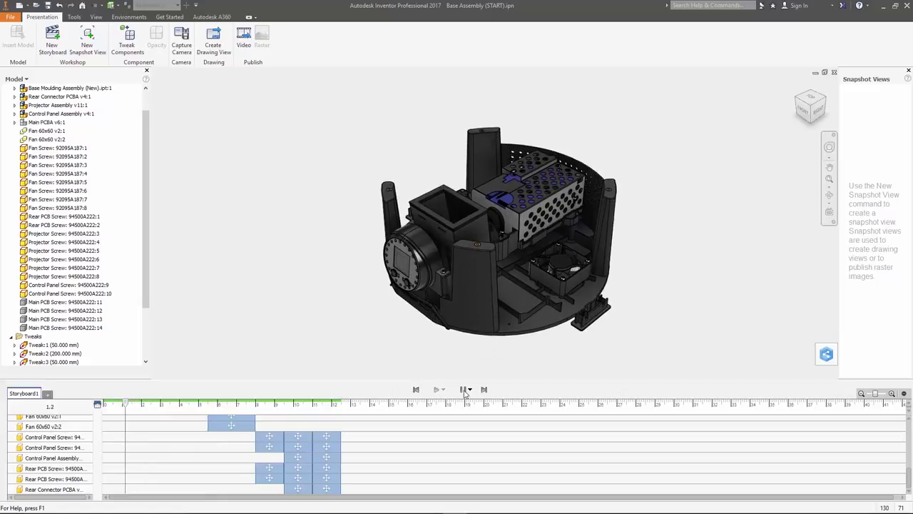
click(484, 389)
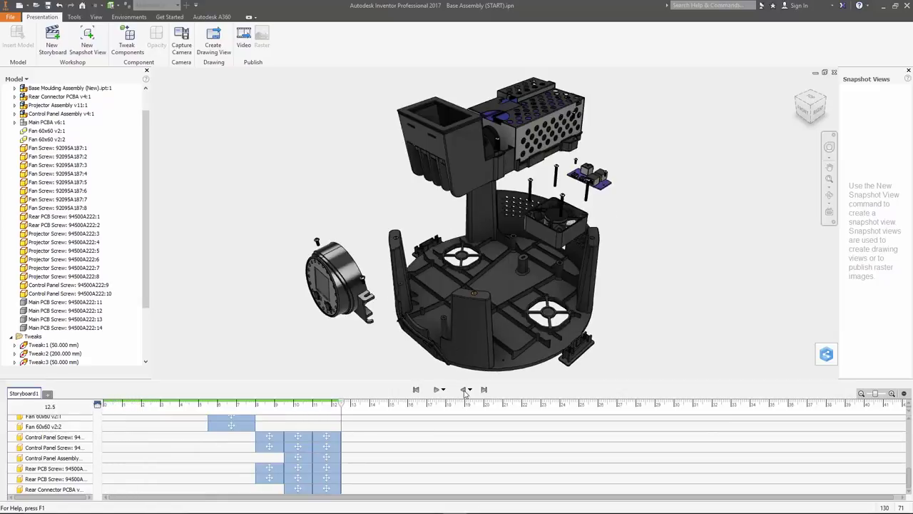
Review the video publishing settings for the current storyboard, including the AVI and WMV file formats, without publishing.
click(244, 37)
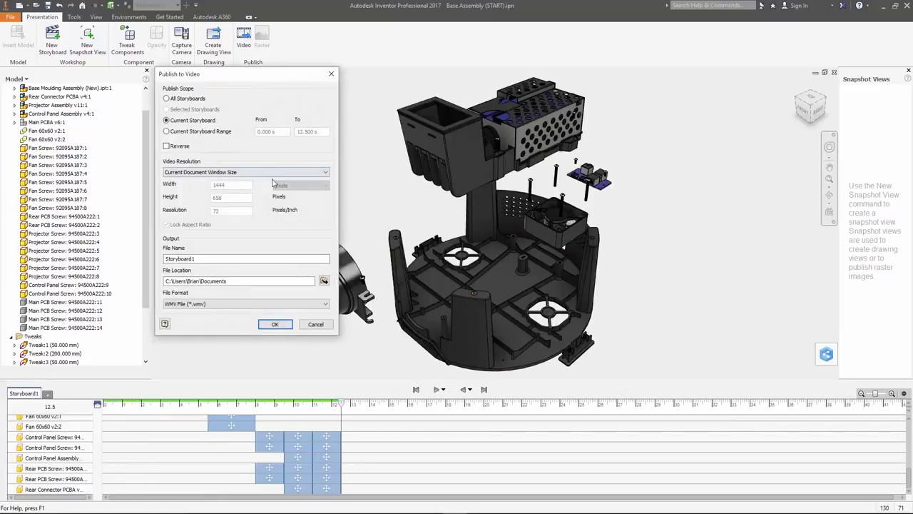
click(235, 304)
click(235, 312)
click(239, 306)
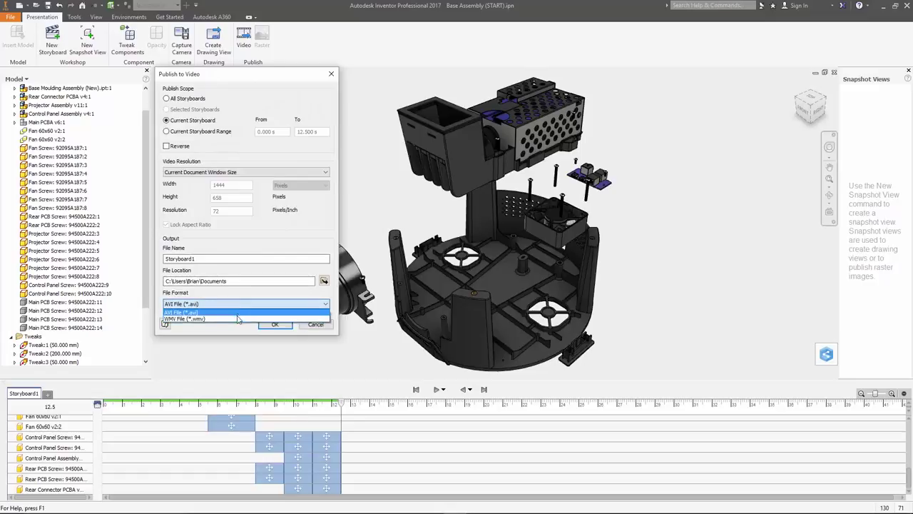
click(237, 318)
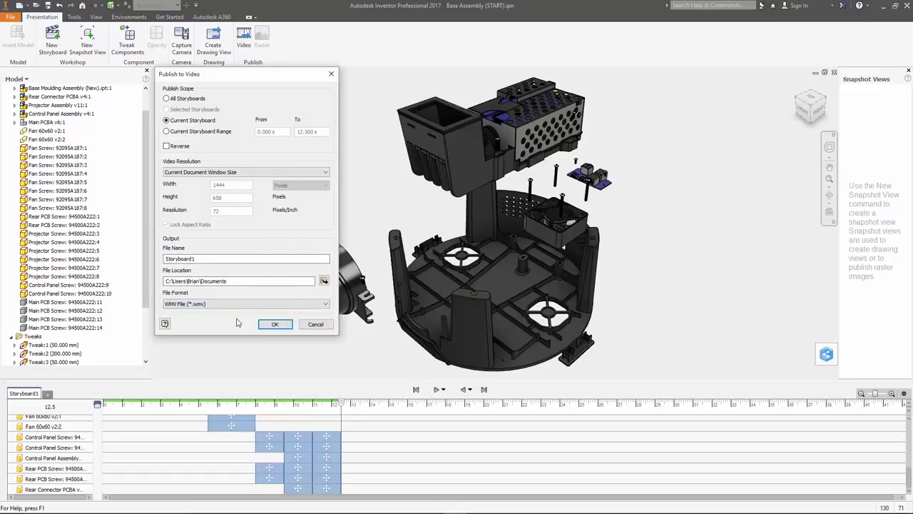
click(321, 326)
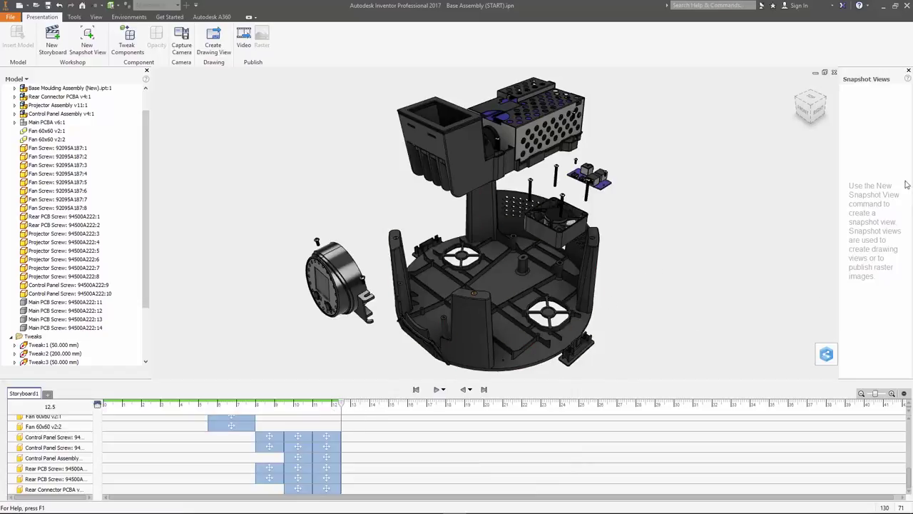
Create snapshot views of the exploded assembly at 12.5 s and 8.0 s of the storyboard.
right_click(881, 165)
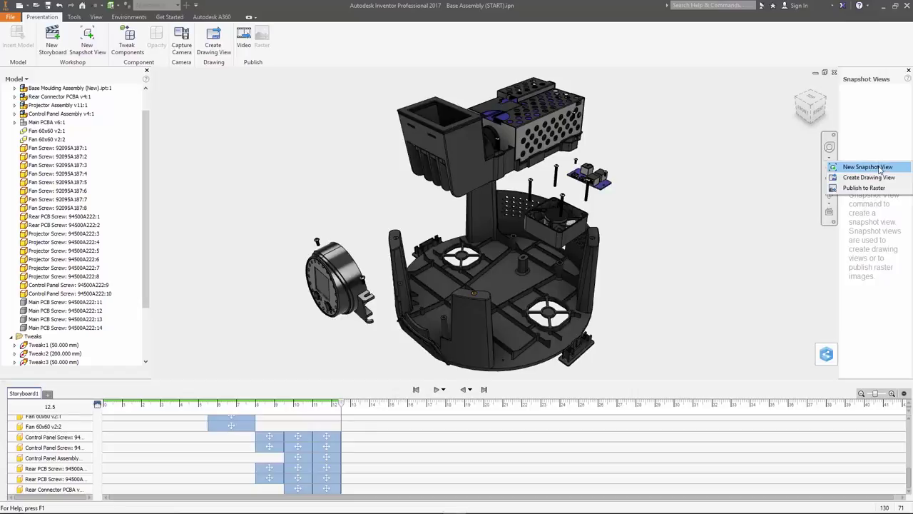
click(866, 167)
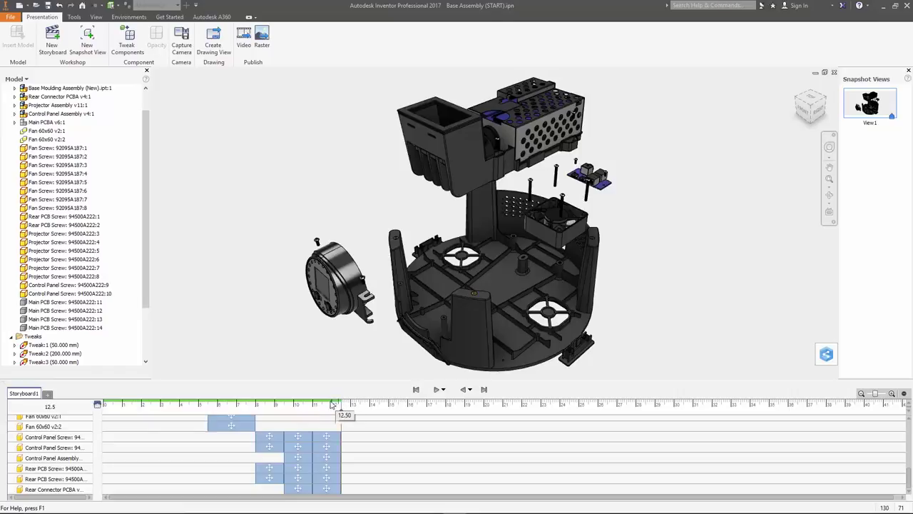
drag(342, 405, 256, 407)
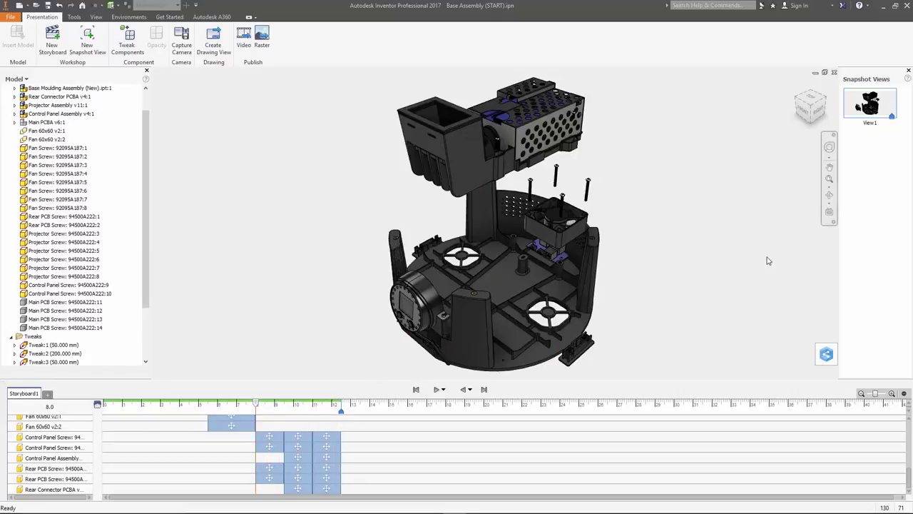
right_click(874, 147)
click(866, 153)
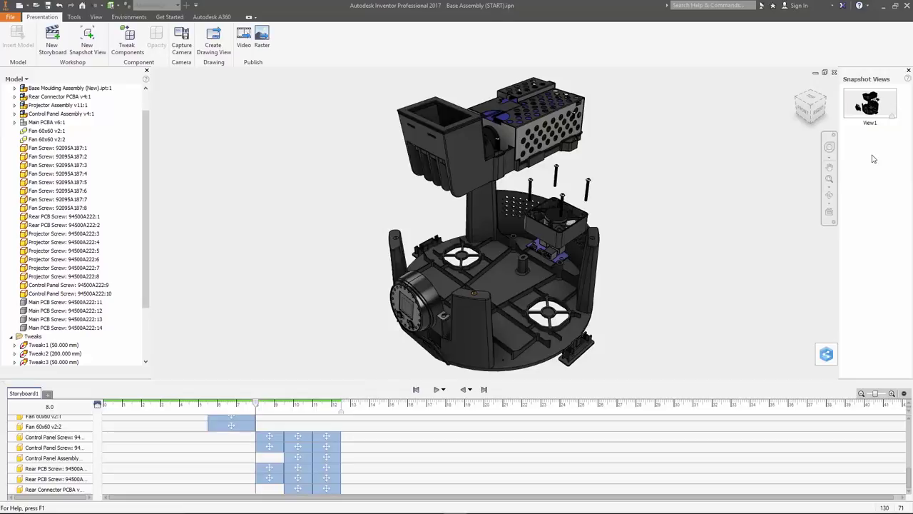
Create two more snapshot views, one at 4.0 s and one of the assembled state at 0.0 s.
drag(250, 411, 182, 407)
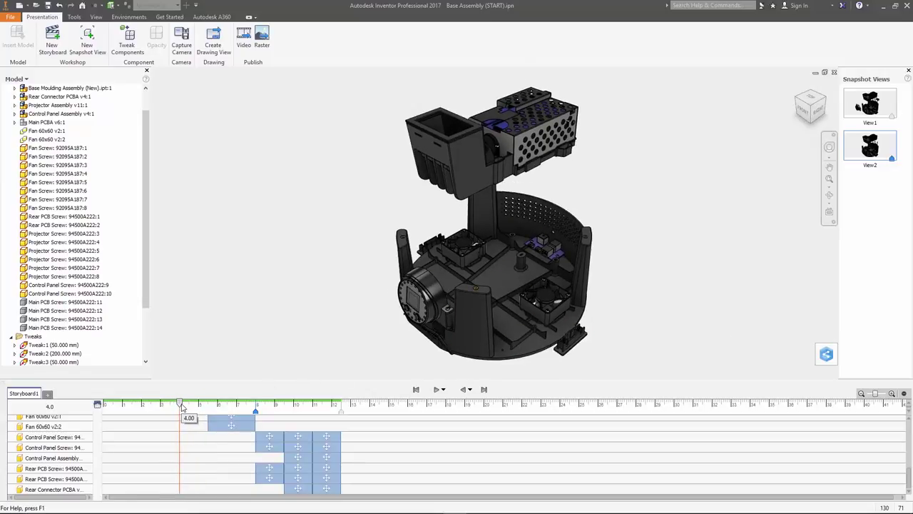
right_click(877, 216)
click(881, 222)
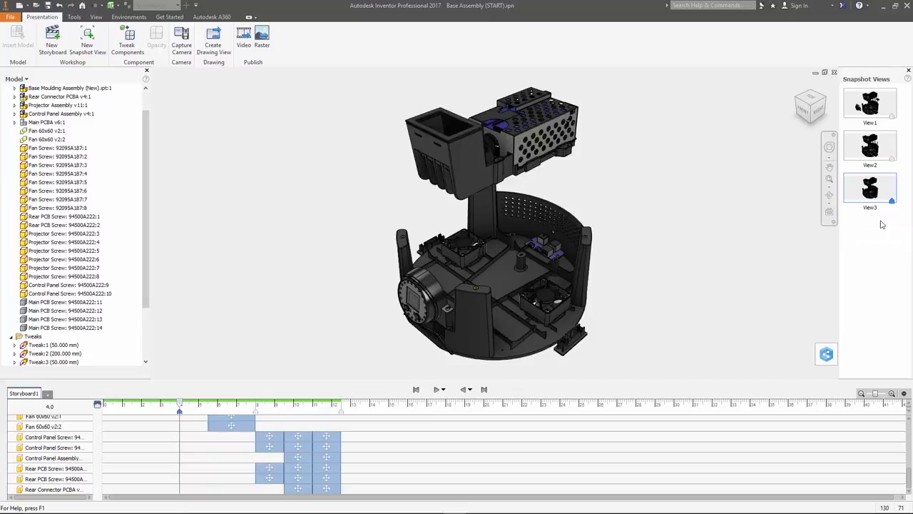
drag(180, 407, 99, 405)
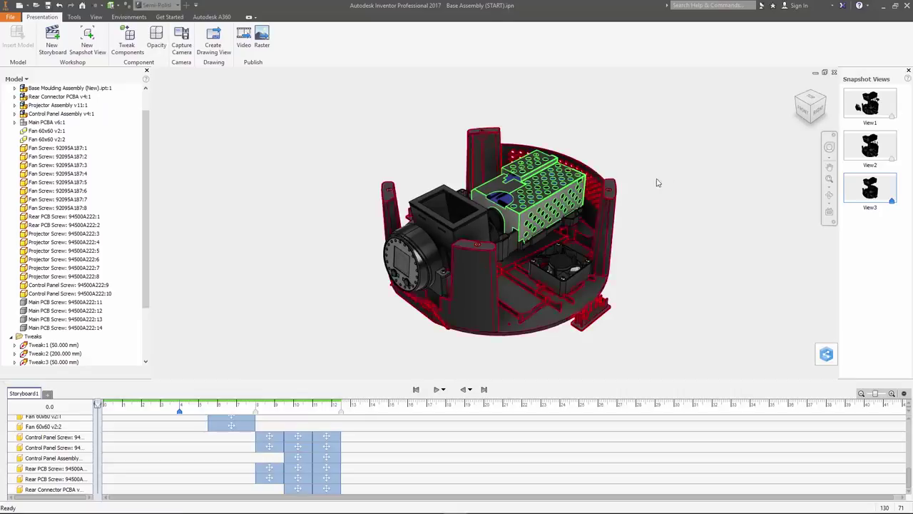
click(884, 255)
right_click(884, 256)
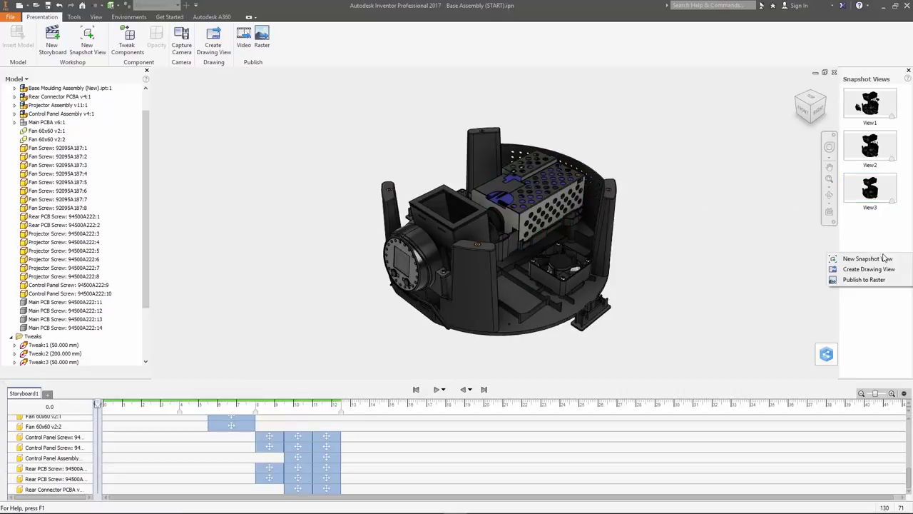
click(881, 258)
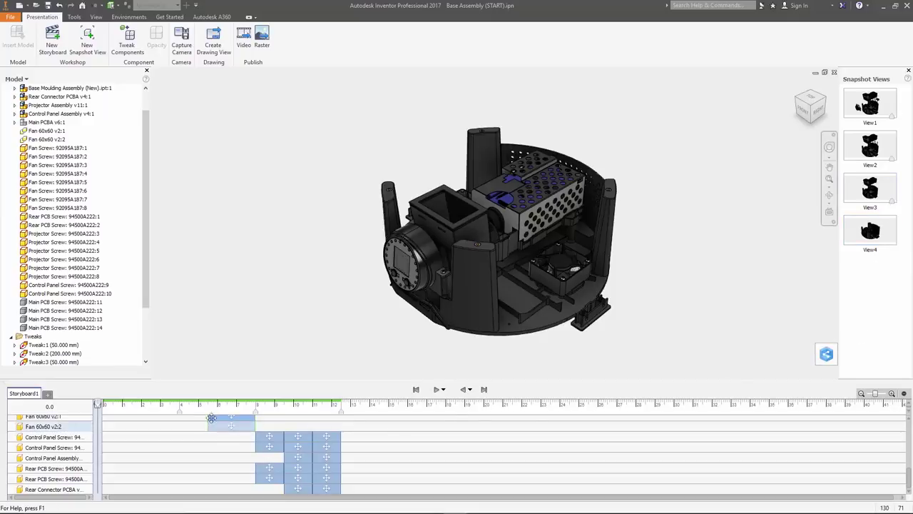
Go to the storyboard's end and review the raster publishing settings and file formats for snapshot View1, without publishing.
click(160, 405)
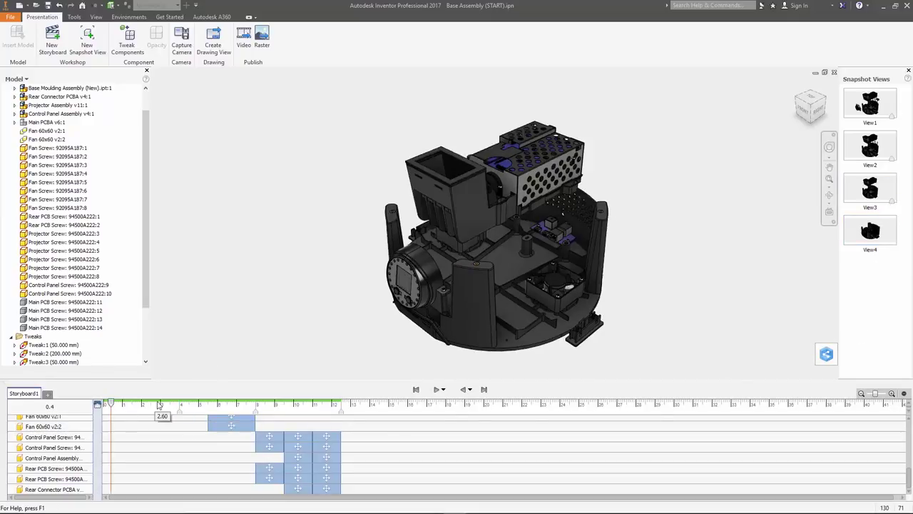
click(485, 389)
right_click(887, 112)
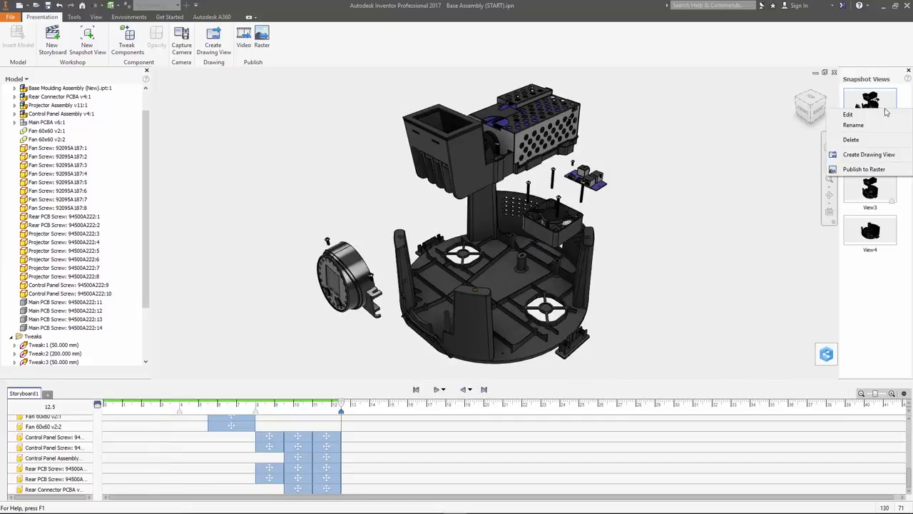
click(880, 167)
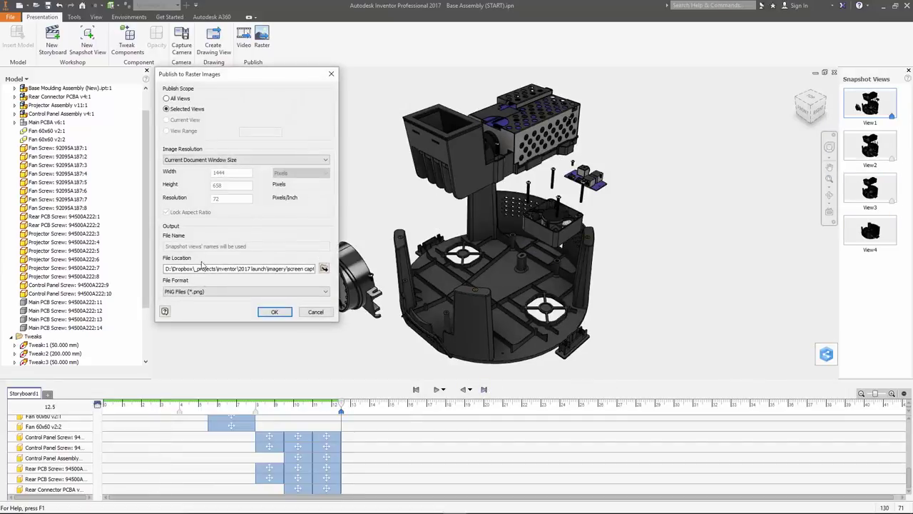
click(246, 291)
click(214, 301)
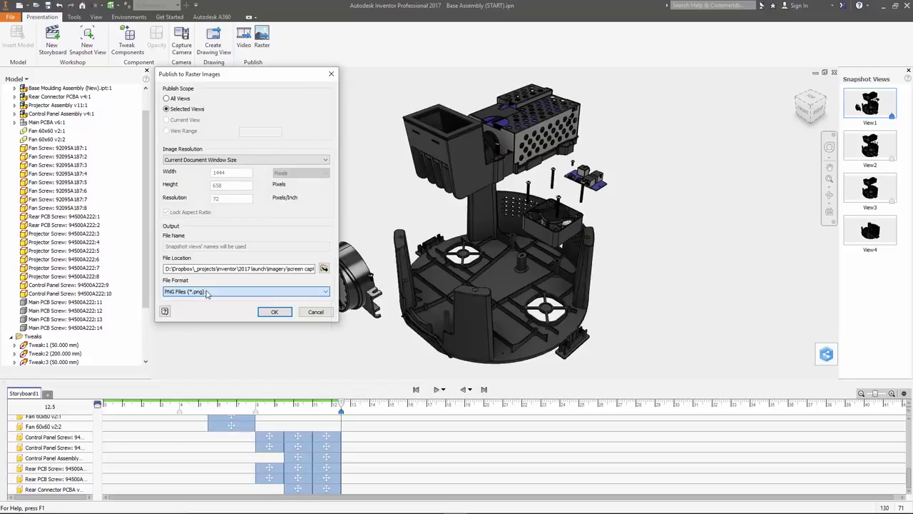
click(316, 313)
Create a drawing view from snapshot View1 using the Standard.dwg template.
right_click(872, 105)
click(849, 152)
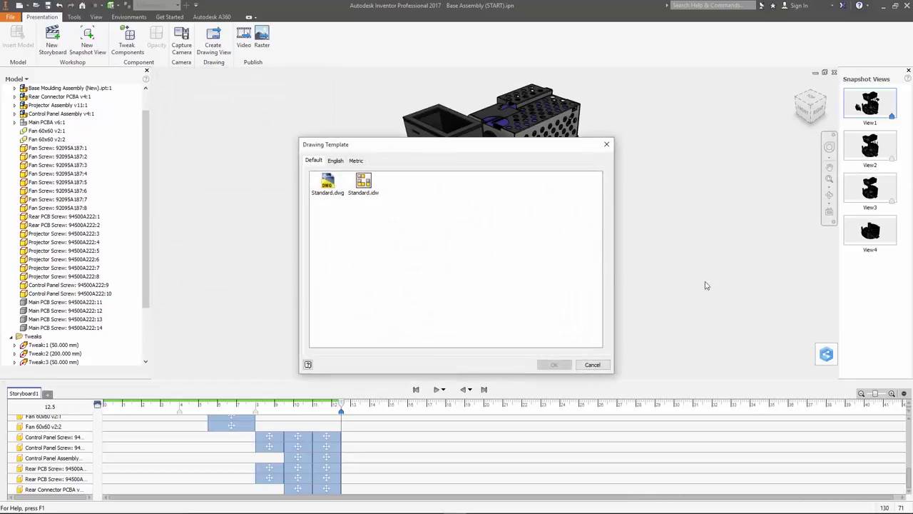
click(327, 184)
click(554, 364)
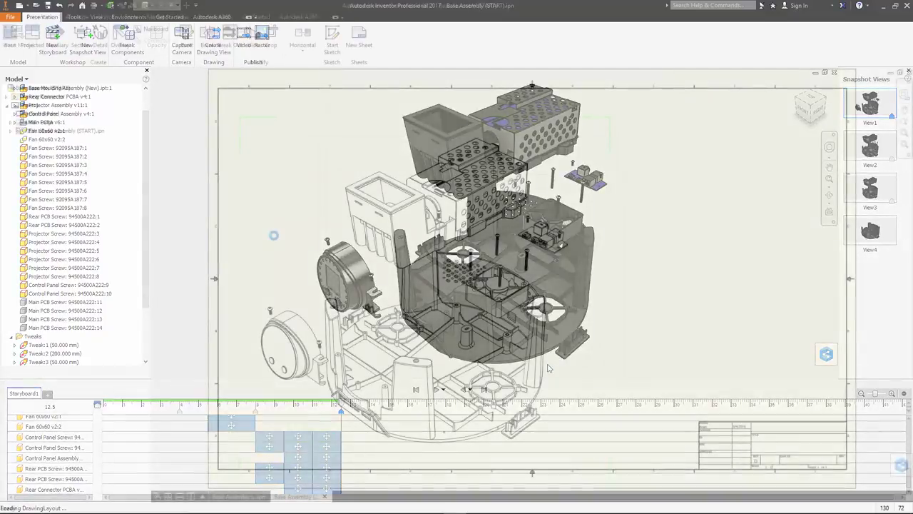
Create a structured, first-level parts list from the exploded drawing view.
click(77, 17)
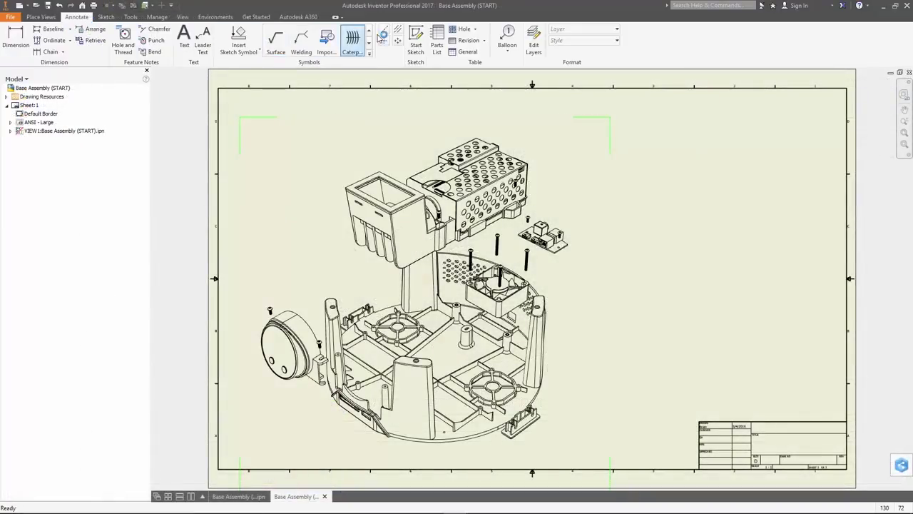
click(436, 41)
click(463, 177)
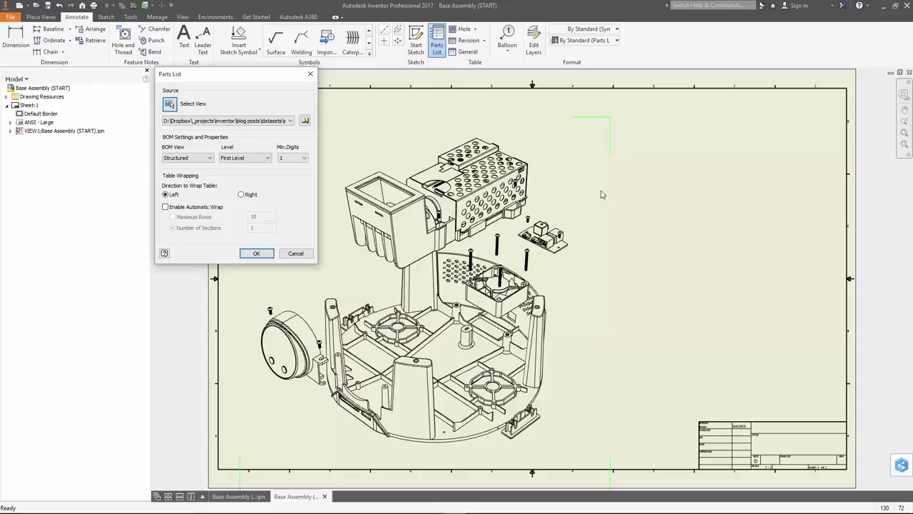
click(255, 253)
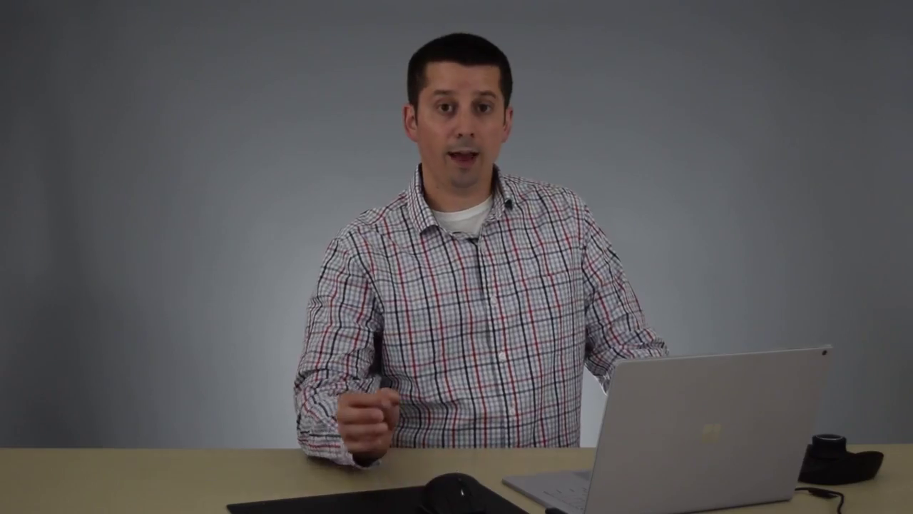